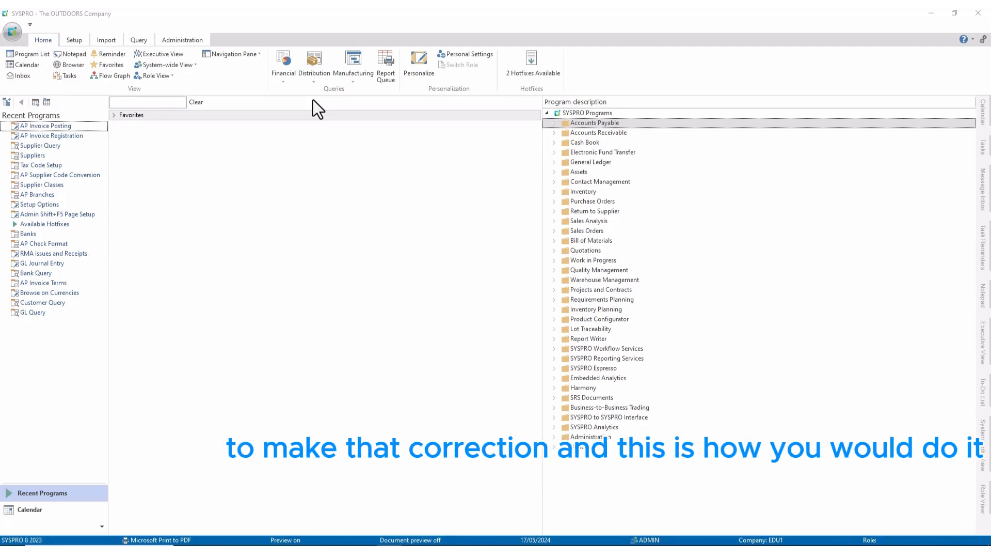
# Launch AP Invoice Posting from Accounts Payable > Invoice Processing, maximized, with transaction type Adjustment.
pyautogui.click(555, 125)
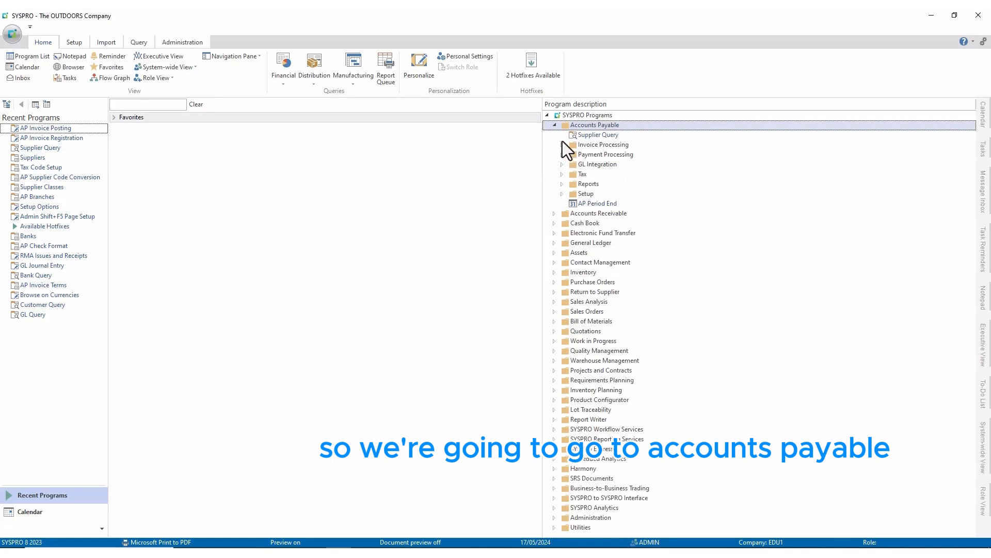
pyautogui.click(562, 145)
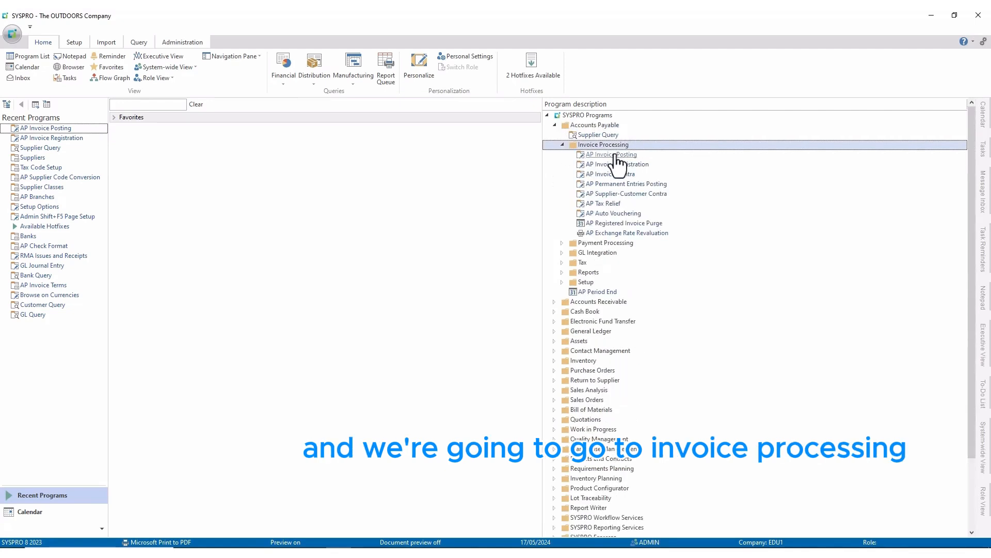
pyautogui.doubleClick(618, 156)
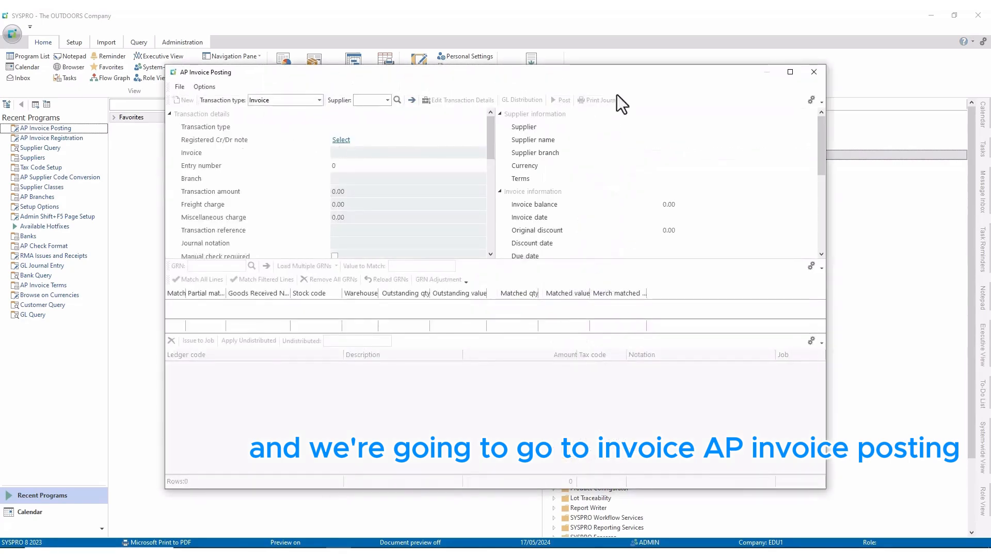
pyautogui.click(789, 72)
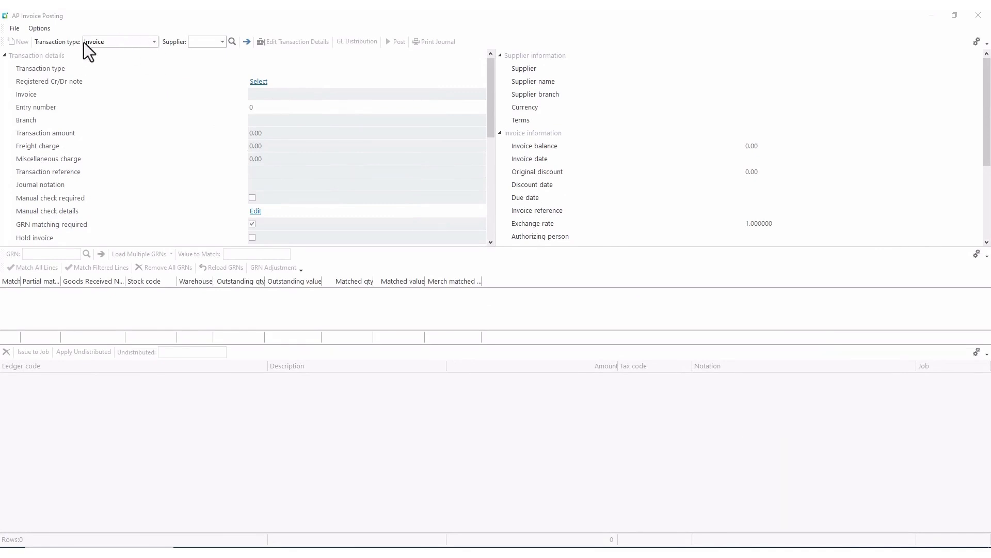
pyautogui.click(154, 41)
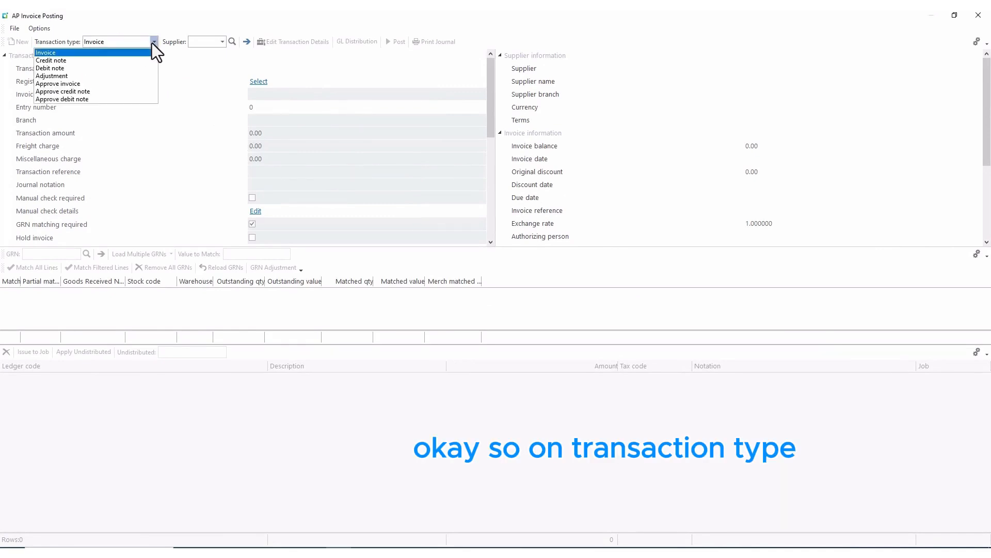
pyautogui.click(52, 76)
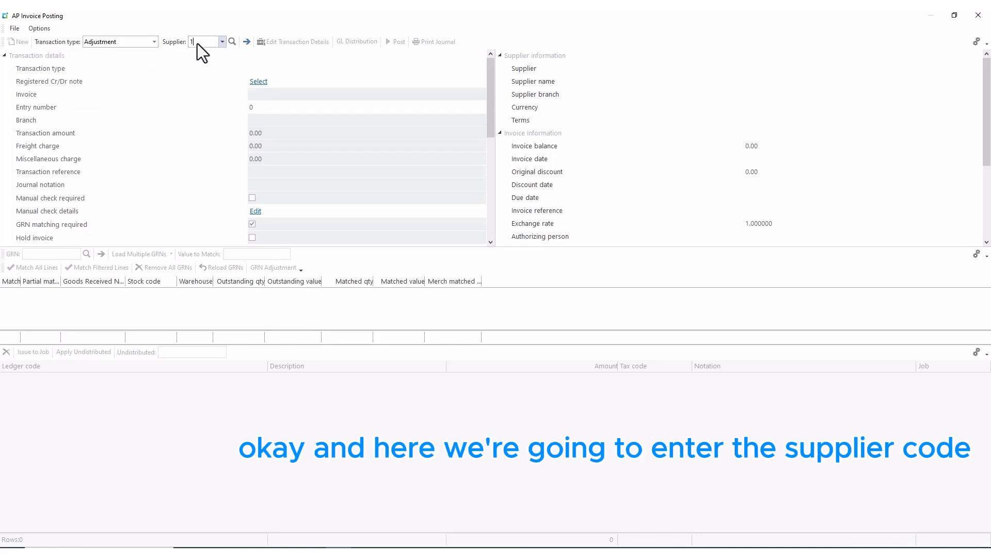
# Select Bicycles Unlimited's invoice BU 625 and set the adjustment amount to 1,000.00.
pyautogui.press('Return')
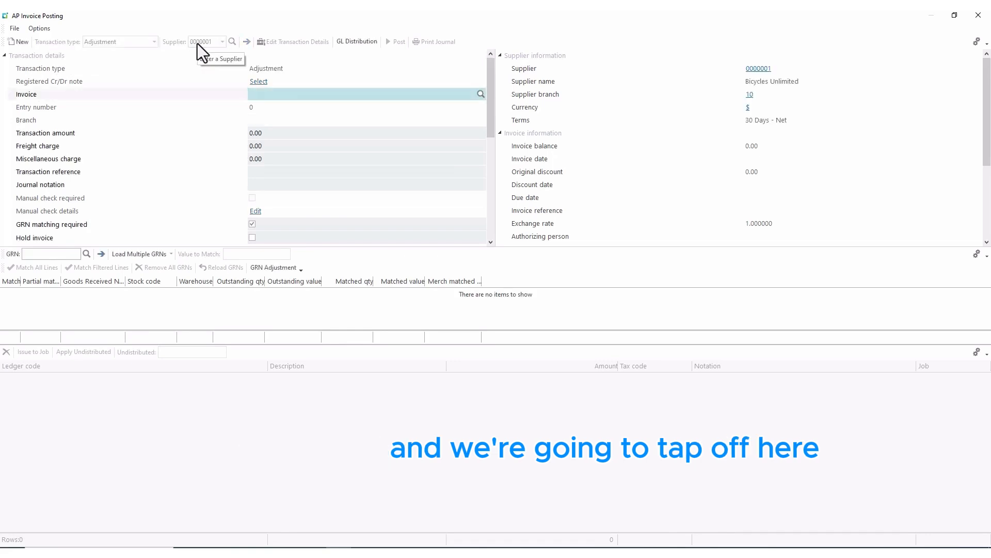
pyautogui.write('BU')
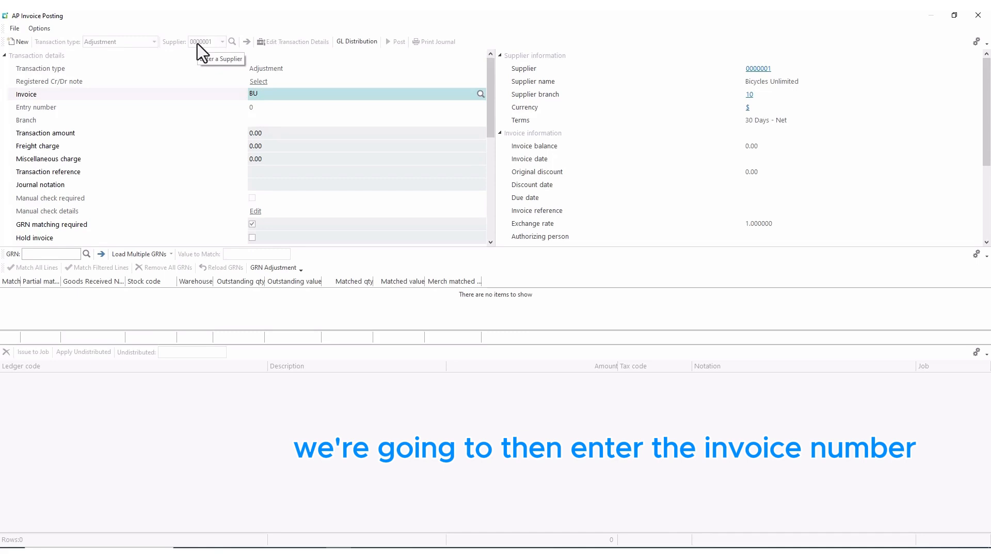
pyautogui.write(' 625')
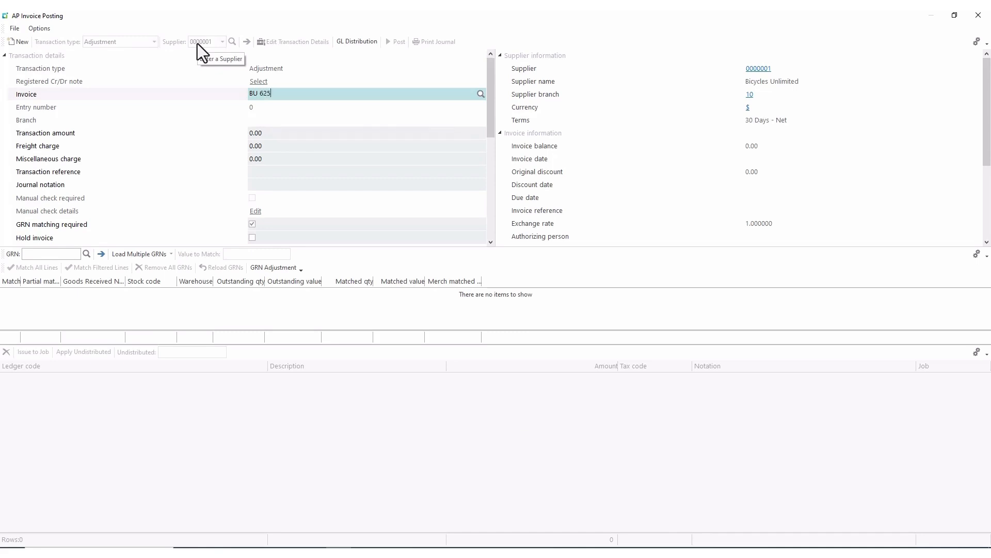
pyautogui.press('Tab')
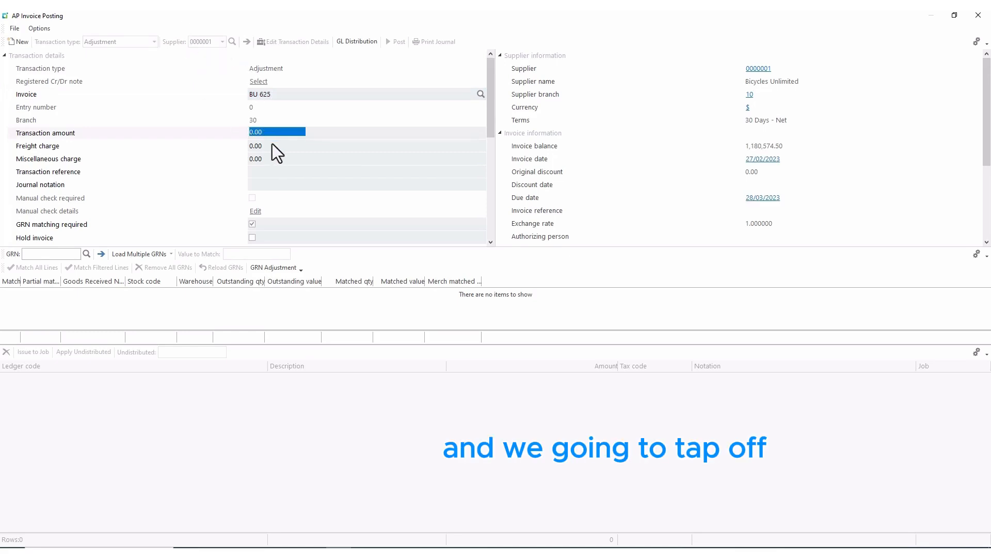
pyautogui.write('1000')
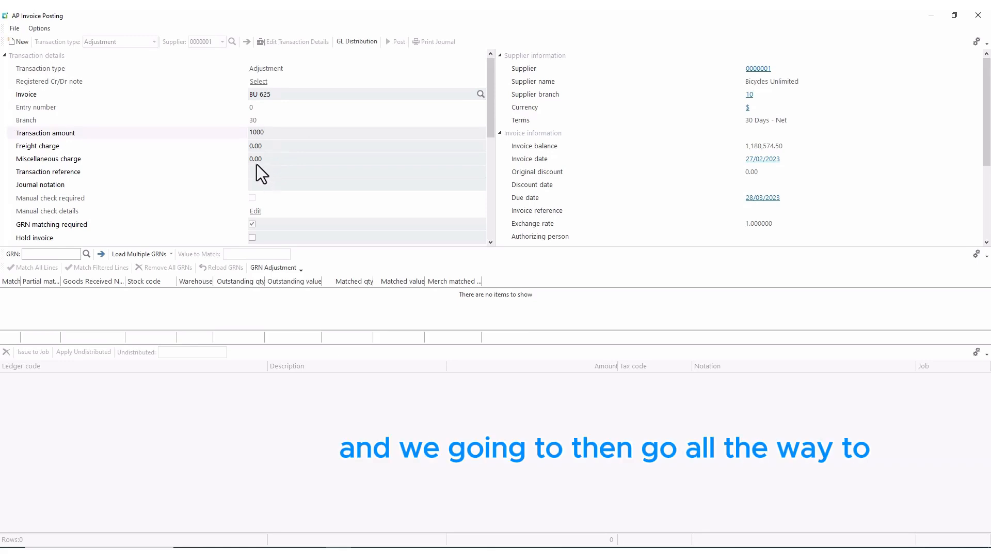
pyautogui.click(256, 163)
# Enter reference 'Invoice amount adjusted' and journal notation 'Invoice amount incorrectly entered'.
pyautogui.click(266, 169)
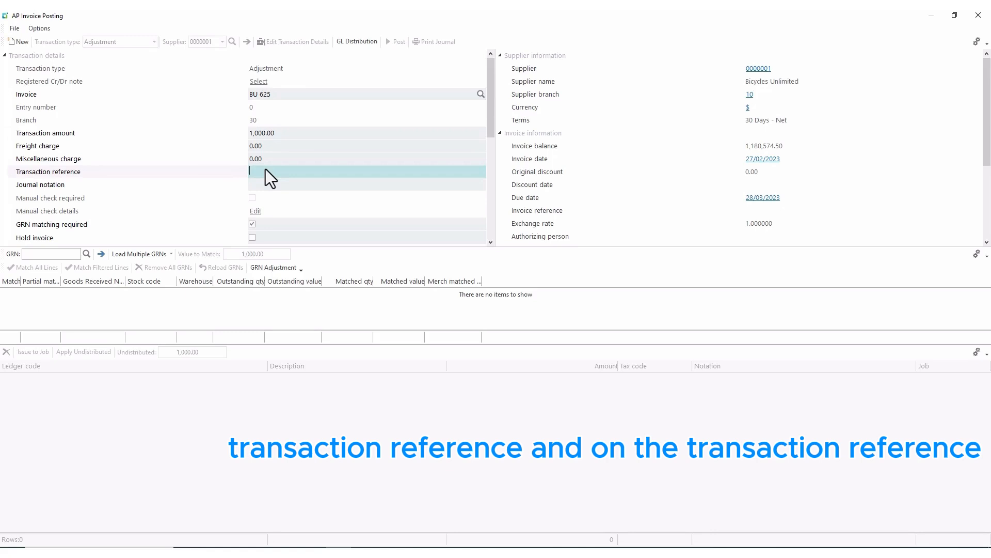
pyautogui.write('Invoice amount')
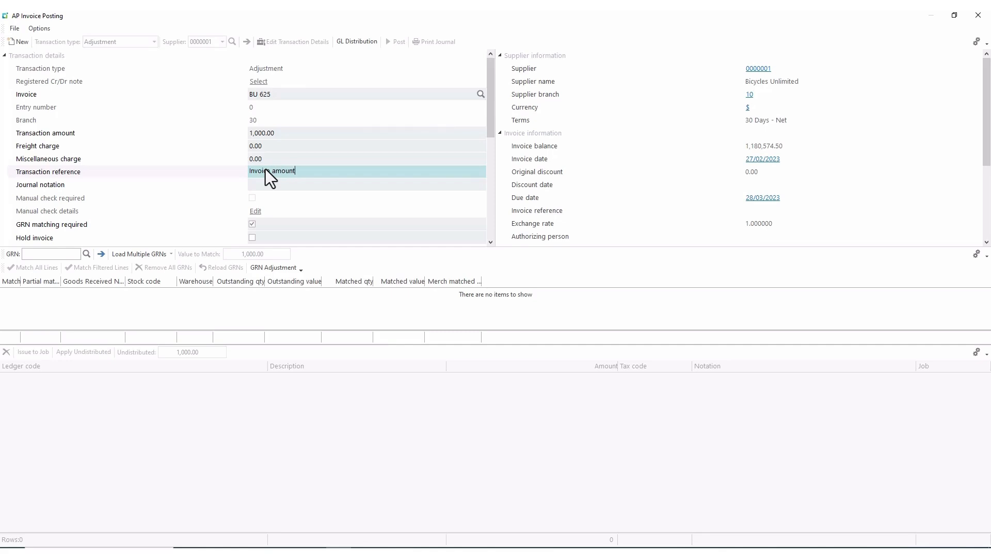
pyautogui.write('adjusted')
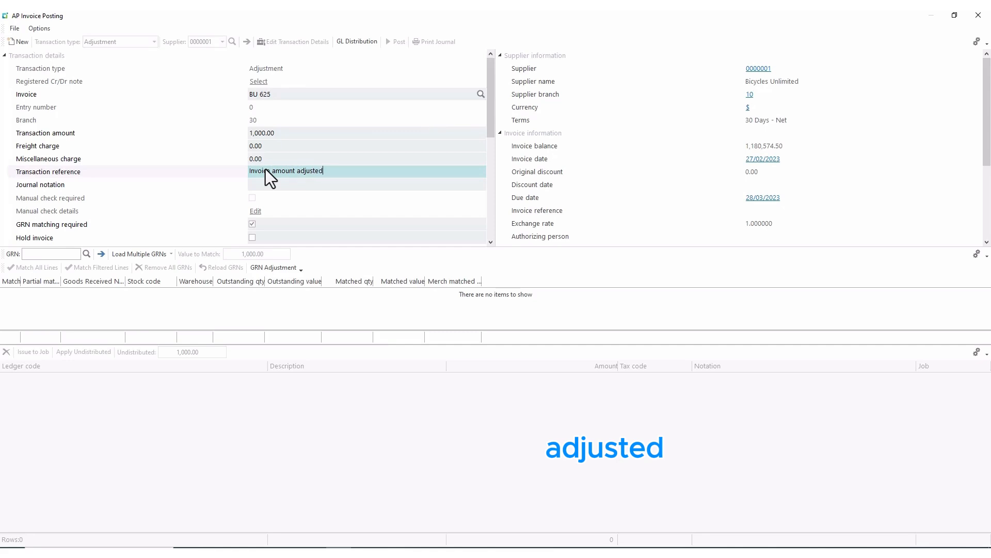
pyautogui.press('Tab')
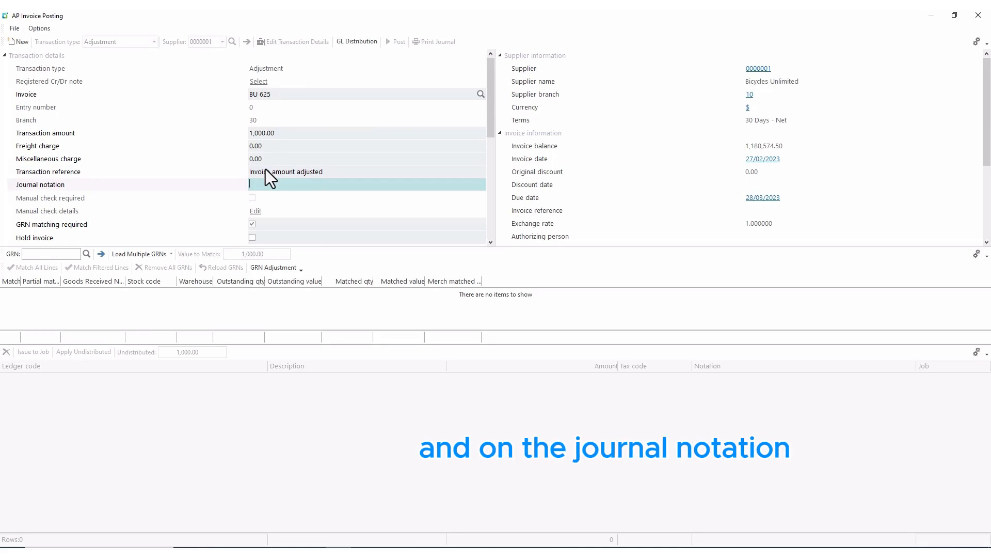
pyautogui.write('Invoice amo')
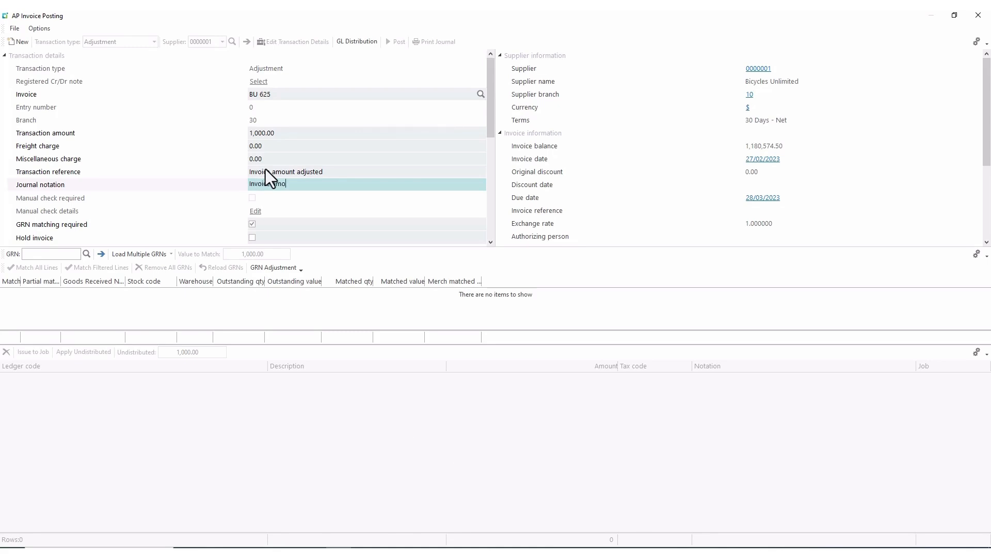
pyautogui.write('unt in')
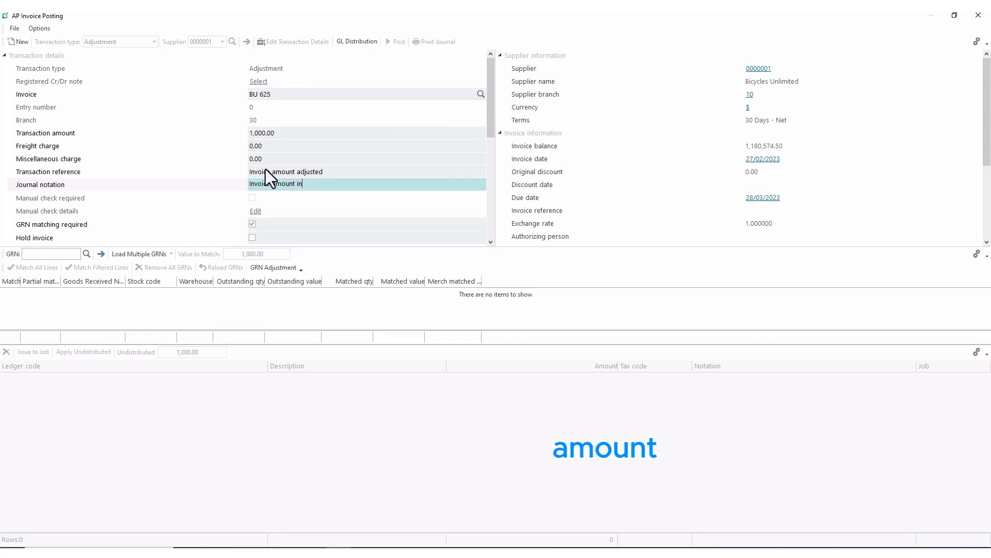
pyautogui.write('cor')
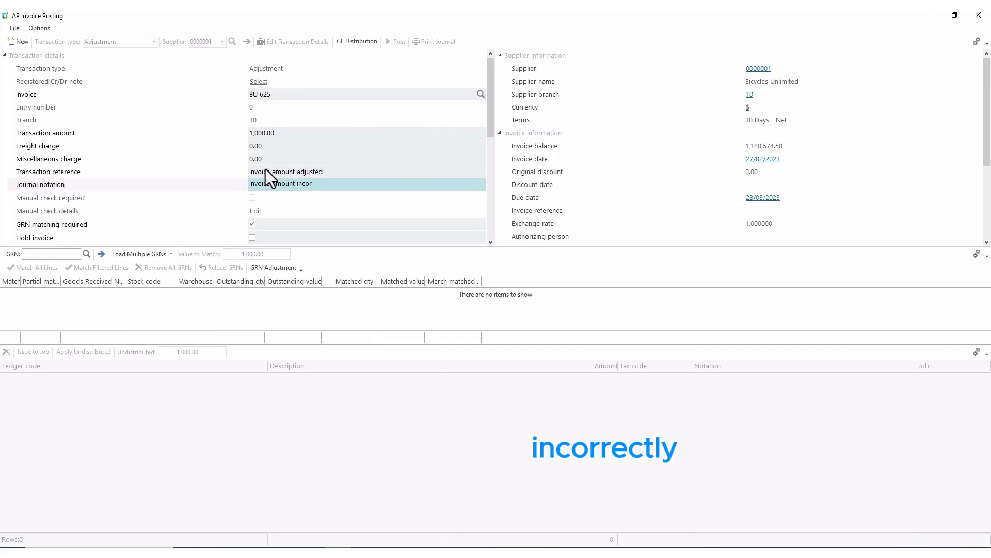
pyautogui.write('rectly ')
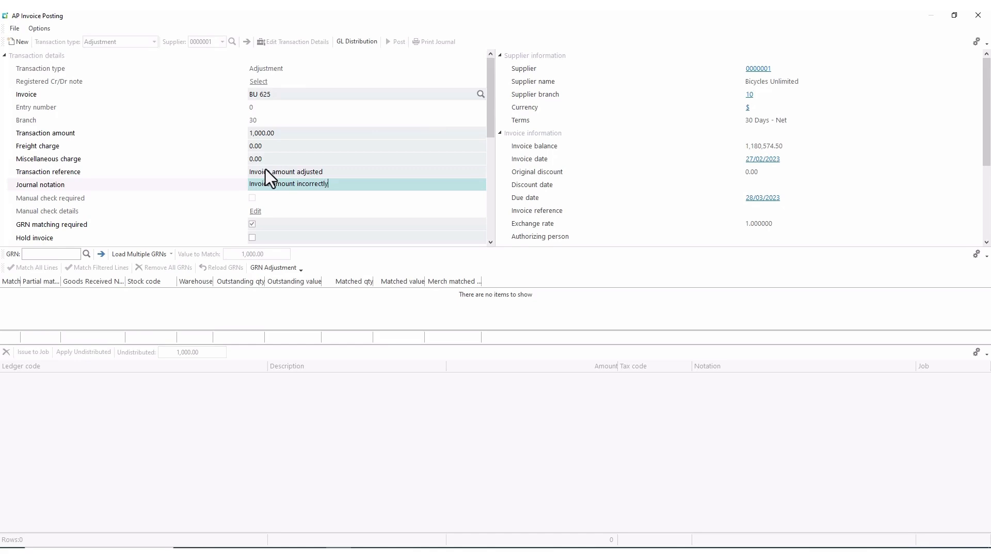
pyautogui.write('entered')
pyautogui.scroll(-1, 341, 193)
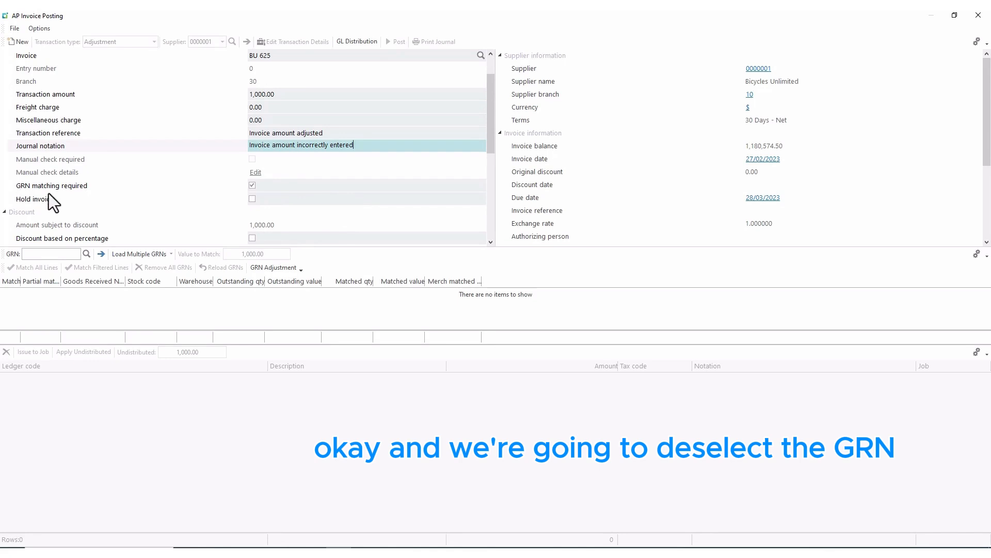
# Turn off GRN matching, distribute 1,000.00 to ledger 00-8051, post, and close the posting window.
pyautogui.click(253, 187)
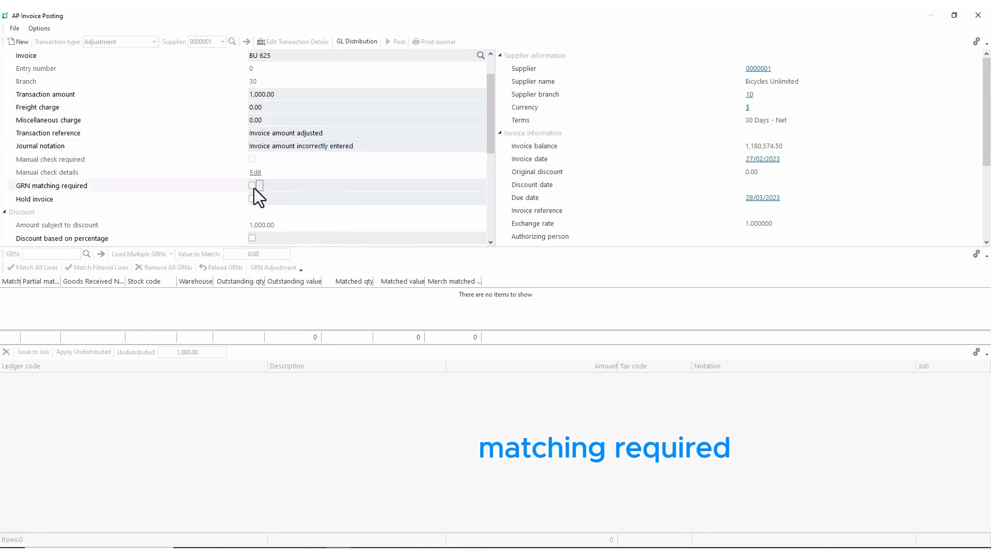
pyautogui.click(351, 42)
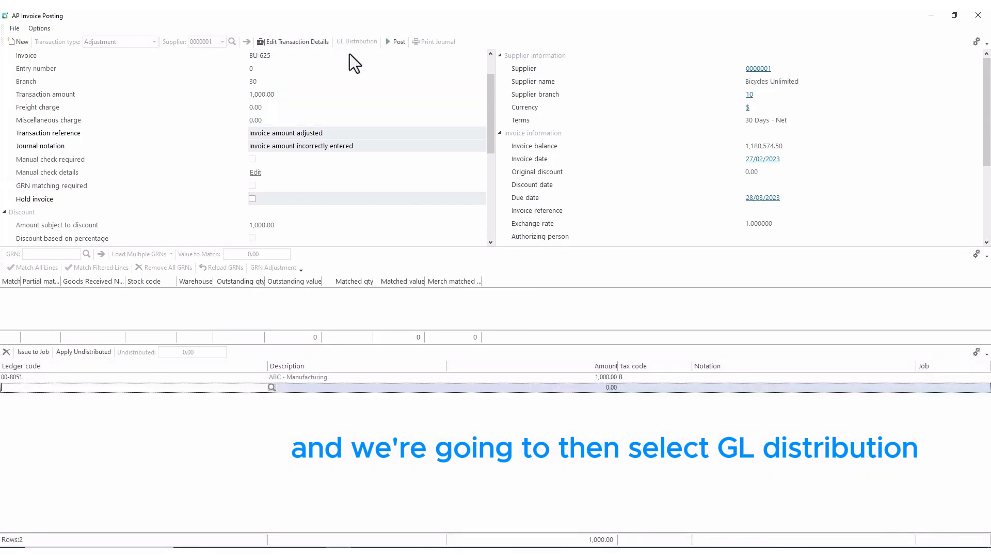
pyautogui.click(233, 378)
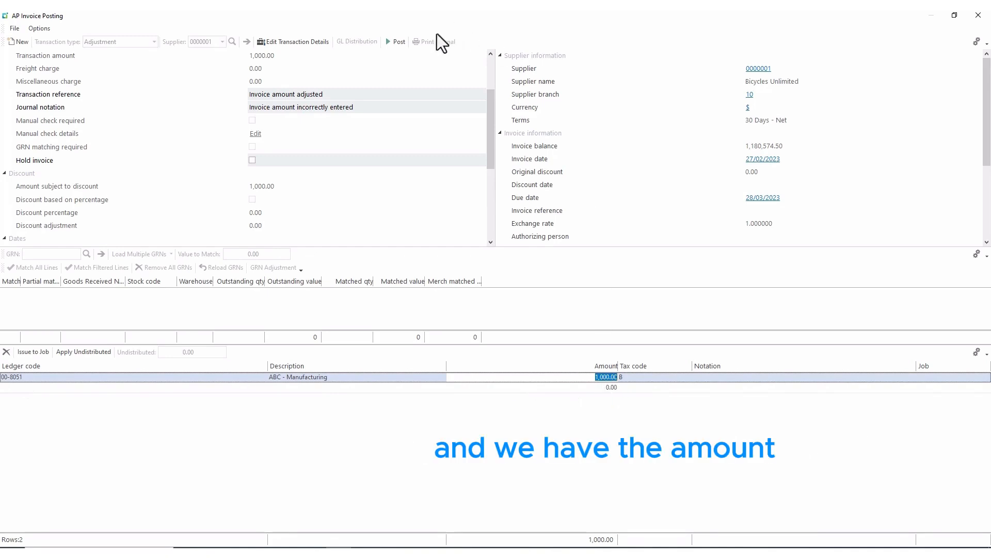
pyautogui.click(396, 43)
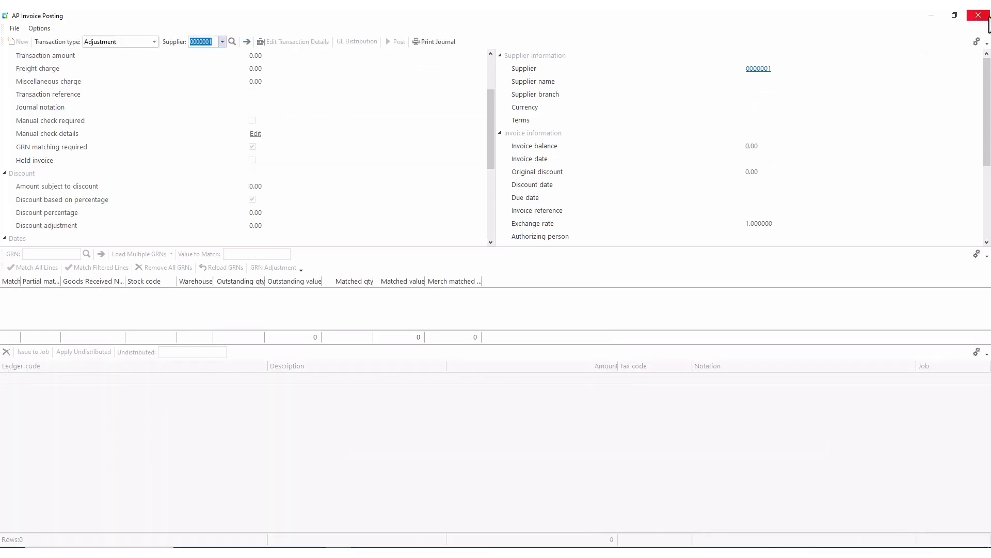
pyautogui.click(981, 16)
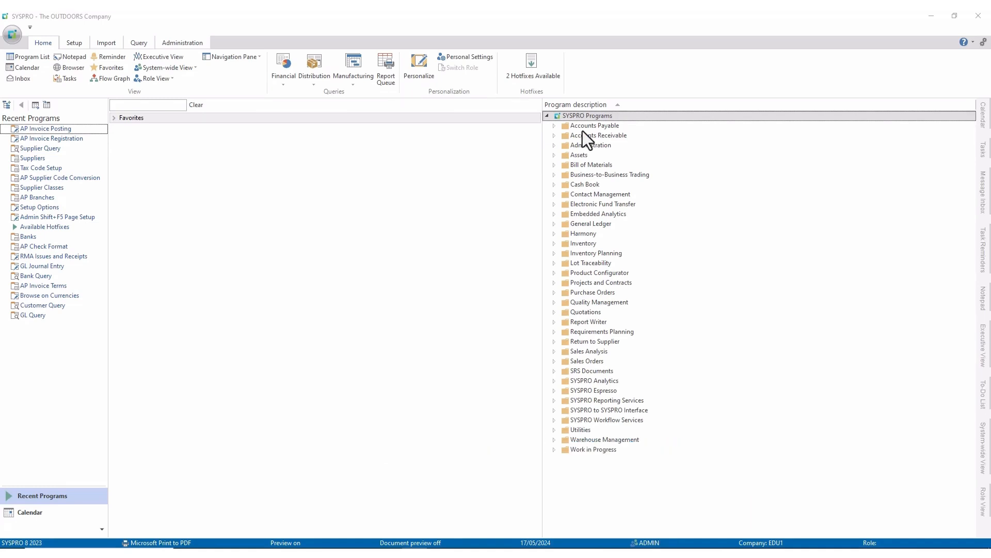
# Reopen AP Invoice Posting from Accounts Payable > Invoice Processing and maximize it, keeping type Invoice.
pyautogui.click(554, 127)
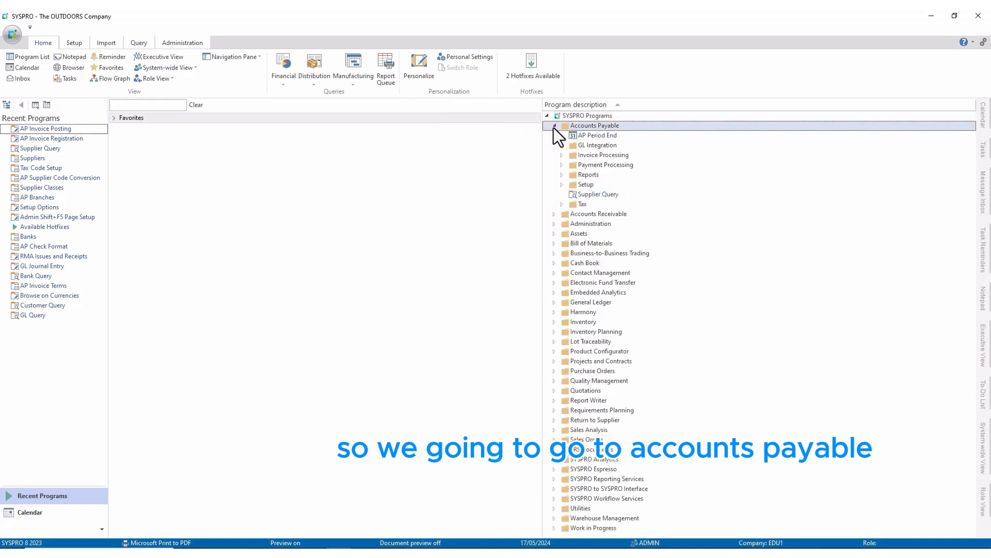
pyautogui.click(562, 156)
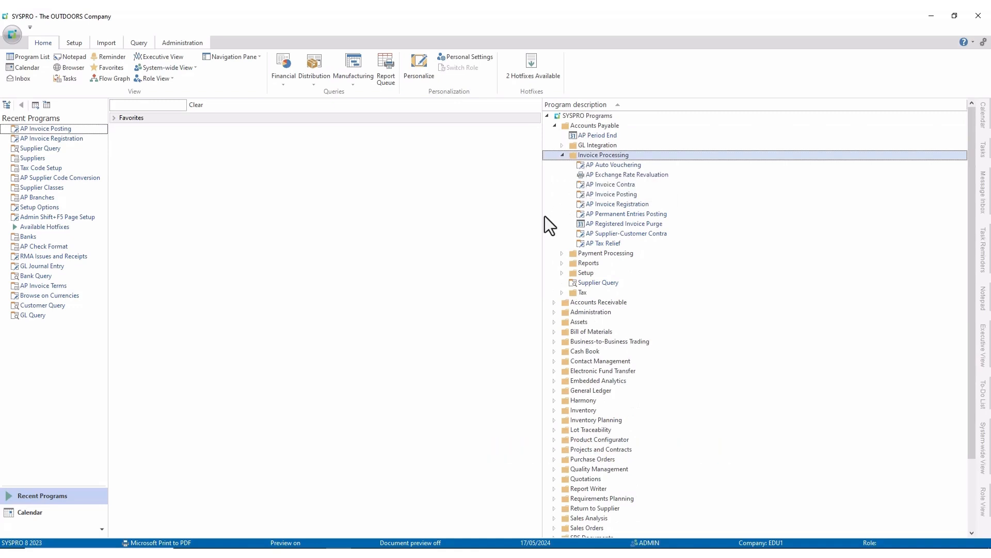
pyautogui.click(600, 196)
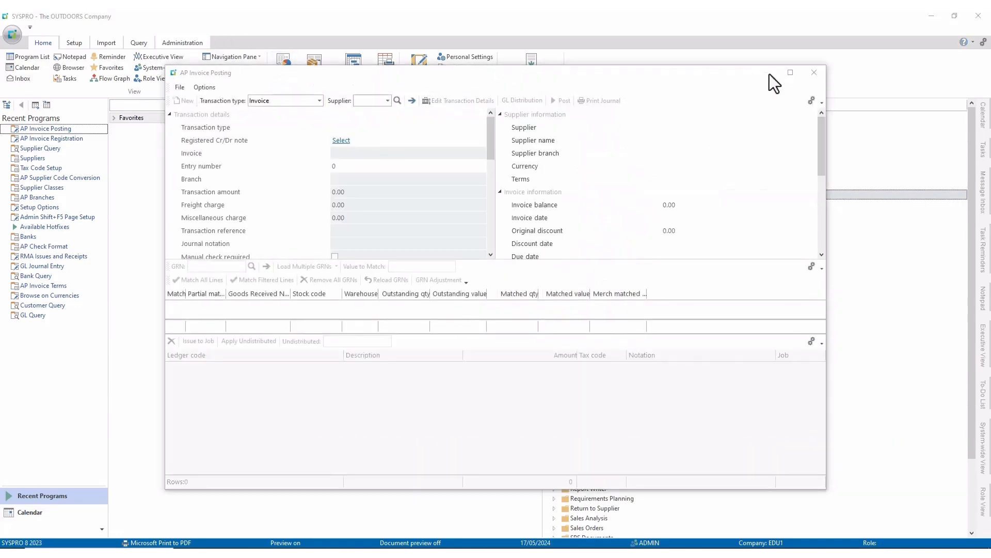
pyautogui.click(789, 73)
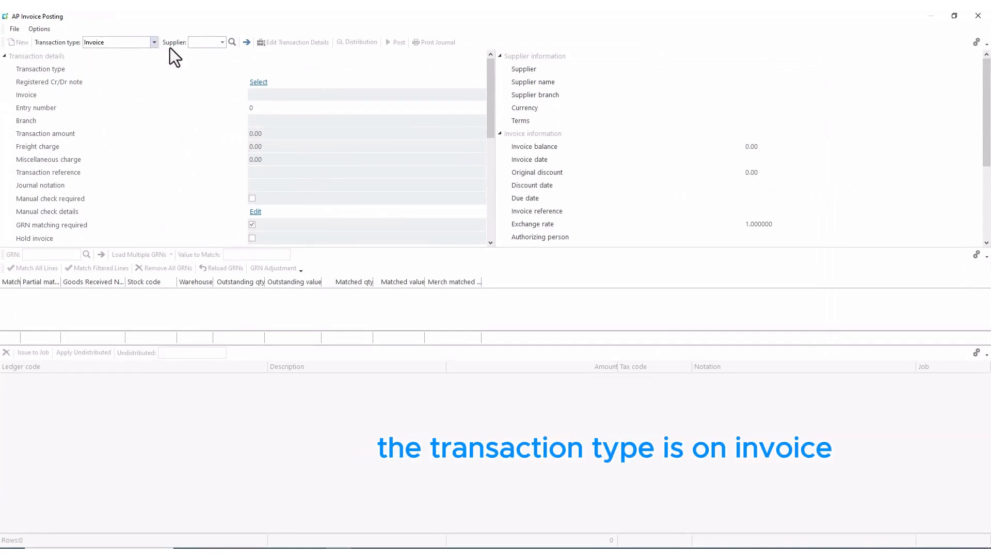
# Enter supplier 19 (The Ink Spot), invoice 415 and amount 300.25.
pyautogui.click(191, 42)
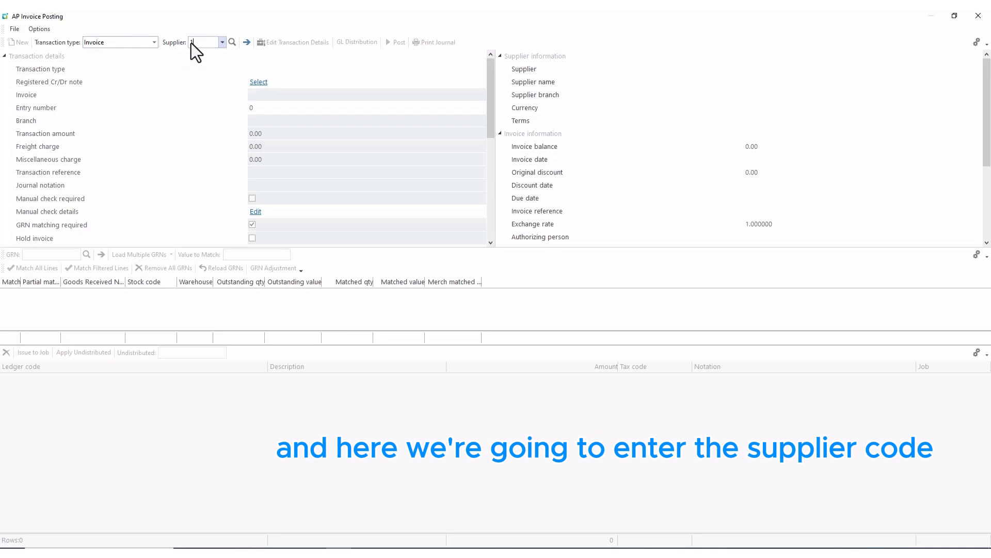
pyautogui.press('Tab')
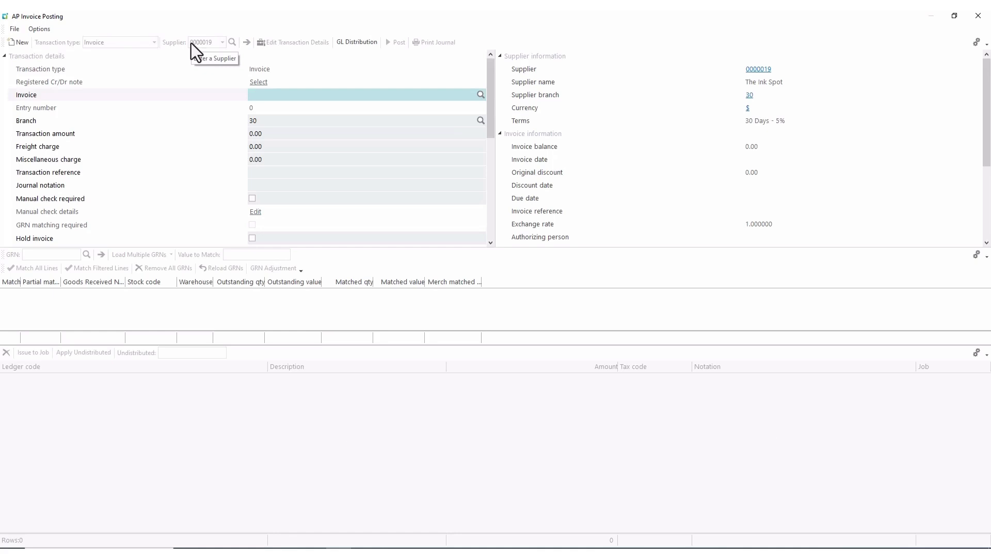
pyautogui.write('4')
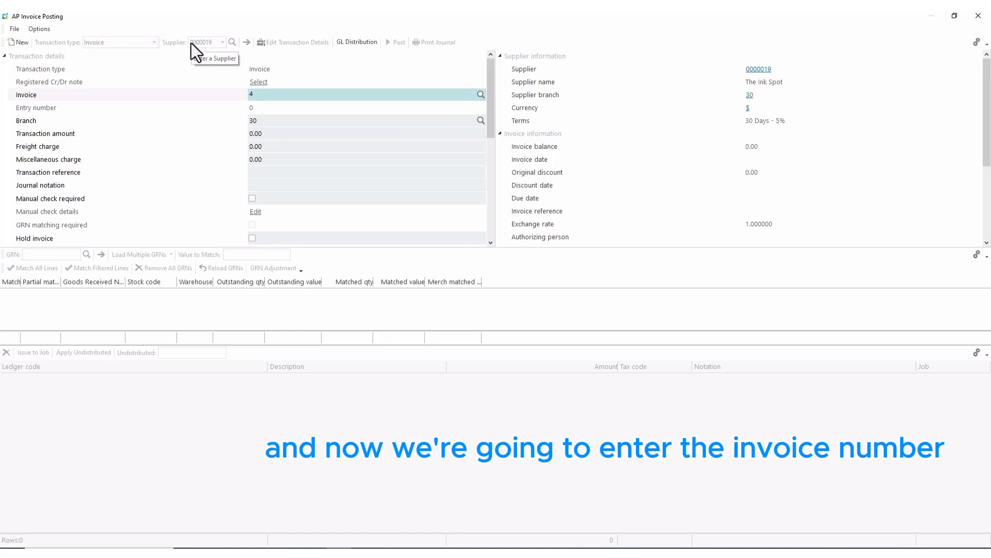
pyautogui.write('1')
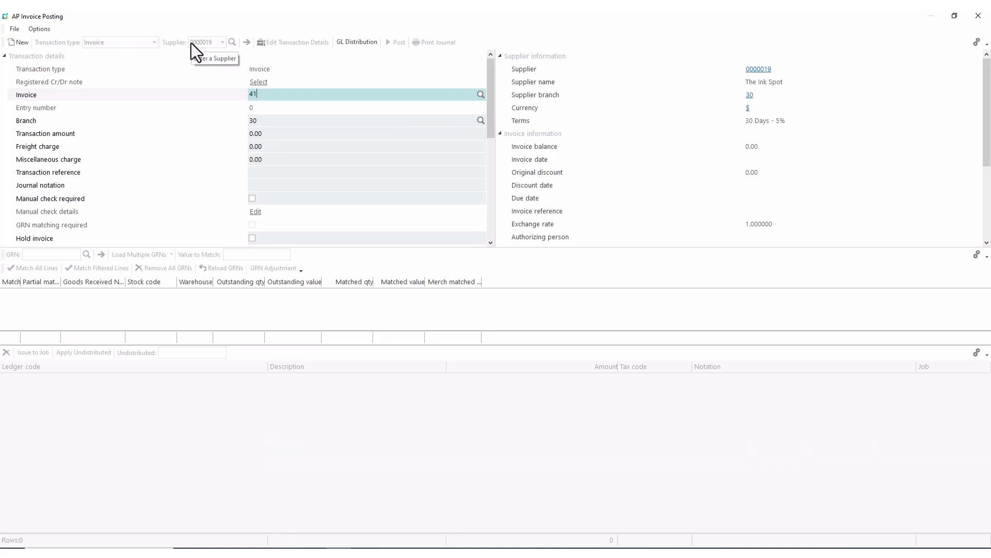
pyautogui.write('5')
pyautogui.press('Tab')
pyautogui.press('Tab')
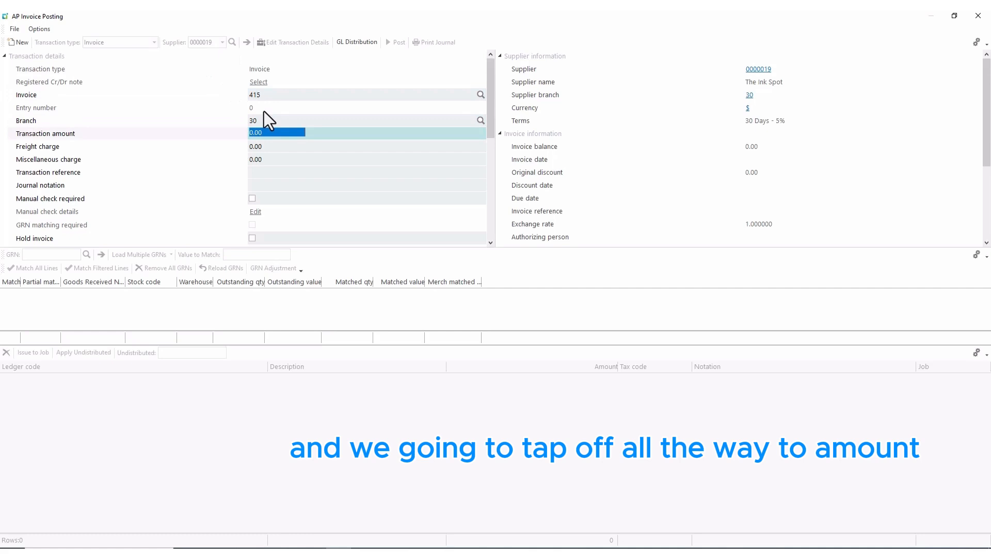
pyautogui.write('300')
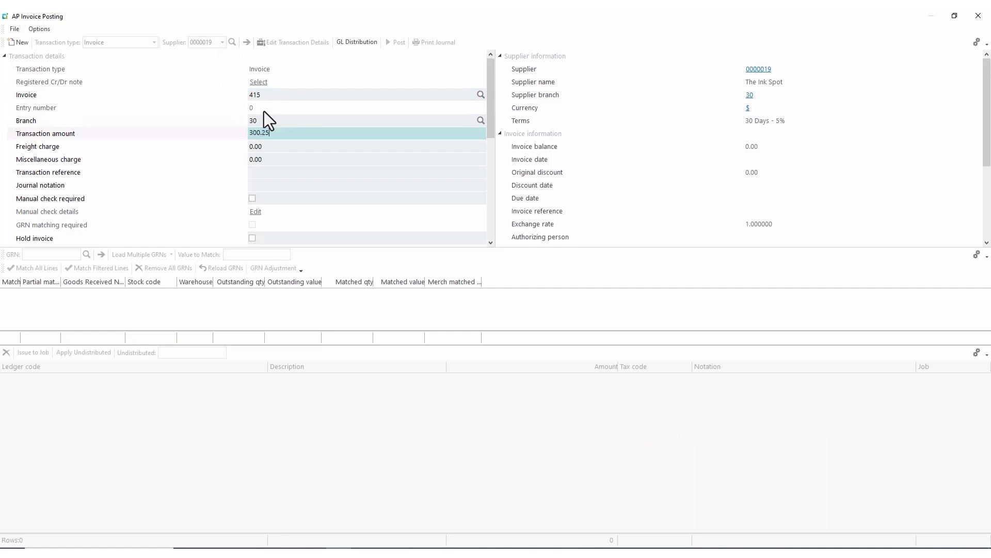
pyautogui.press('Tab')
pyautogui.press('Tab')
pyautogui.press('Tab')
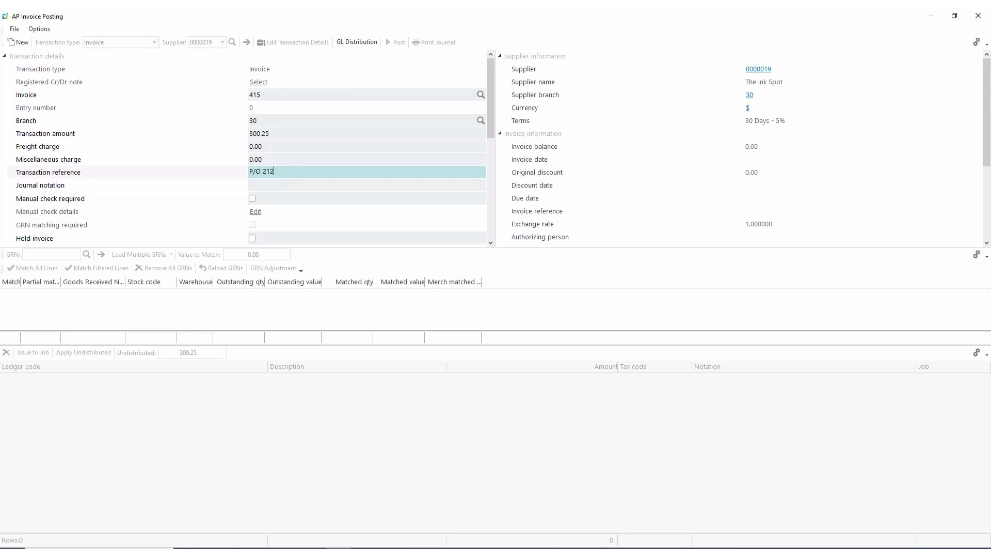
# Fill in reference 'P/O 212' and journal notation 'Printer paper'.
pyautogui.click(262, 185)
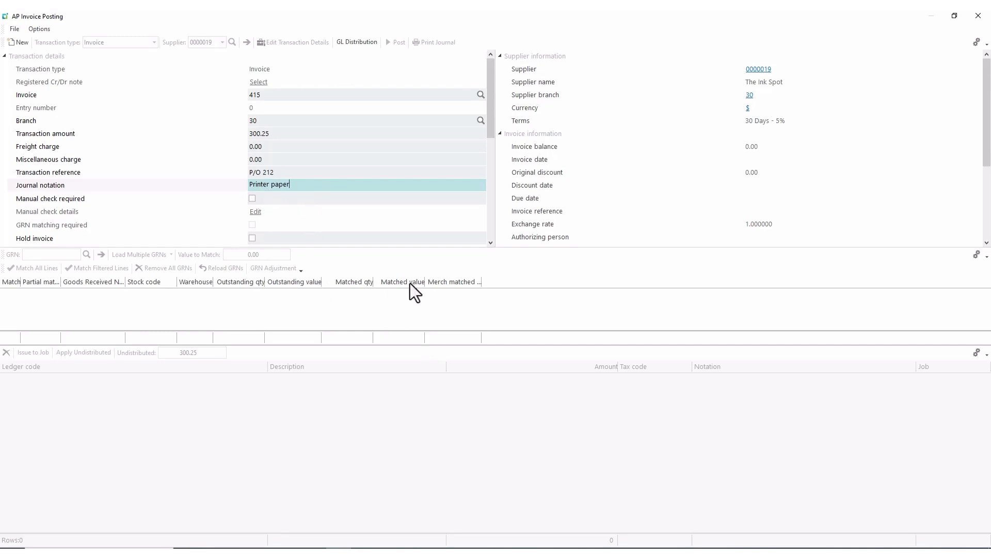
pyautogui.click(491, 243)
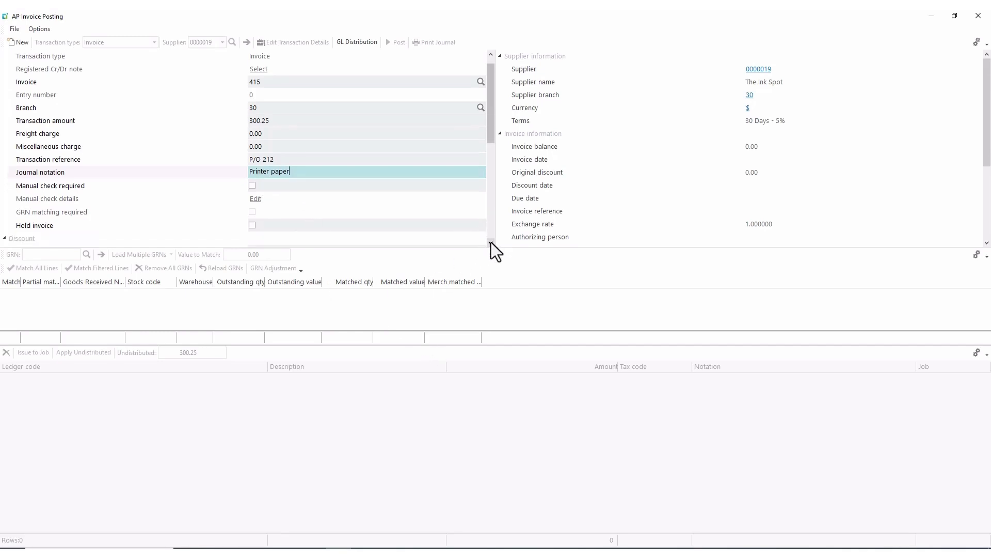
pyautogui.click(491, 242)
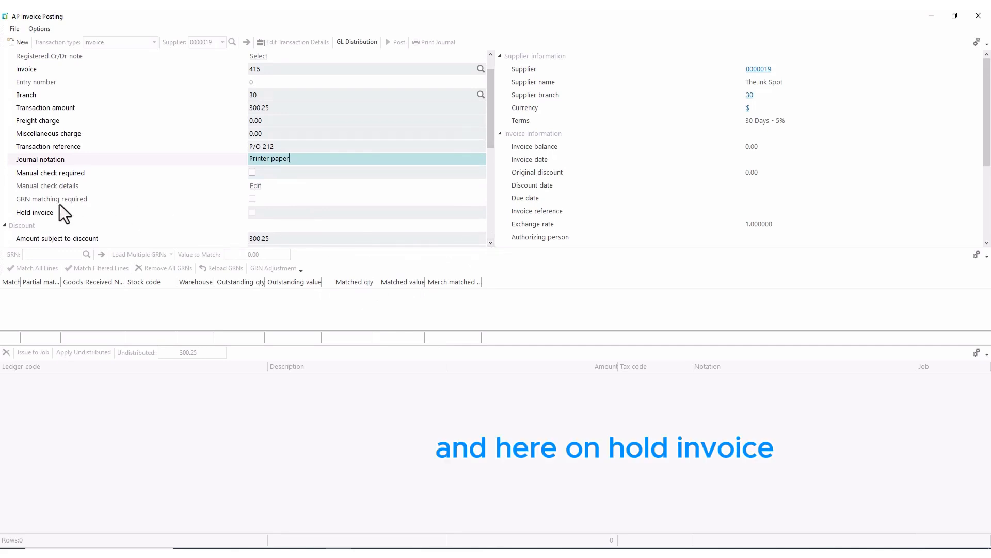
# Put invoice 415 on hold, distribute 300.25 to ledger 00-6540 Stationery - H/O, and post it.
pyautogui.click(252, 212)
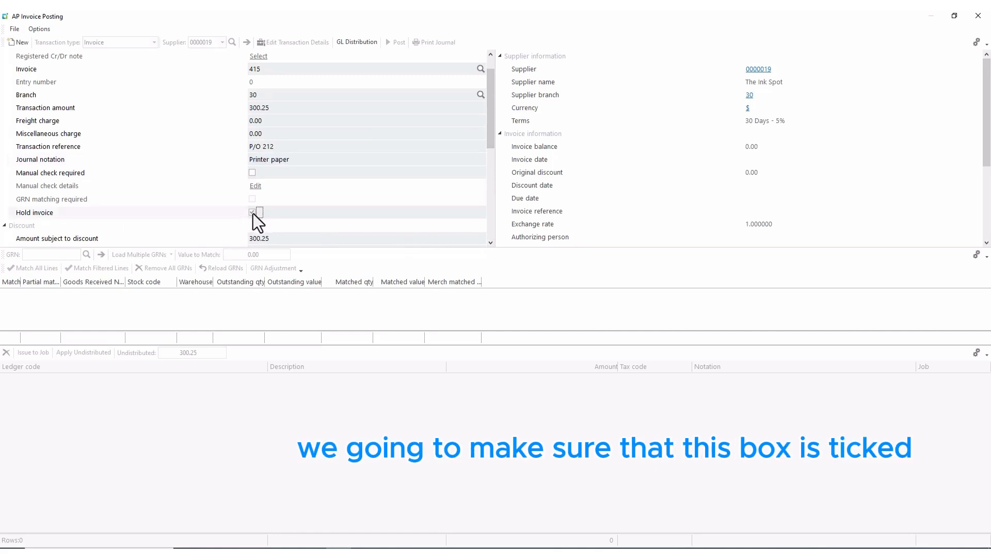
pyautogui.click(362, 43)
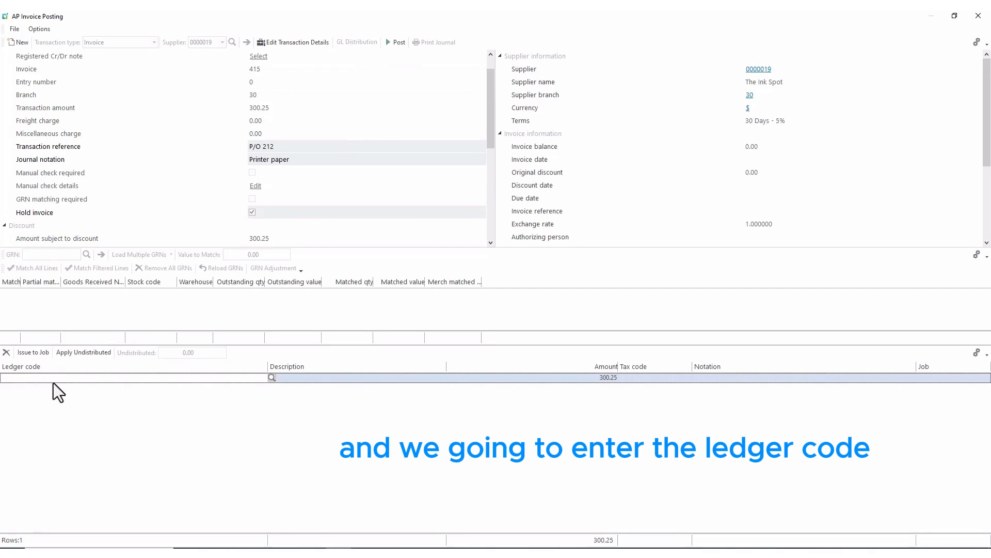
pyautogui.write('00-')
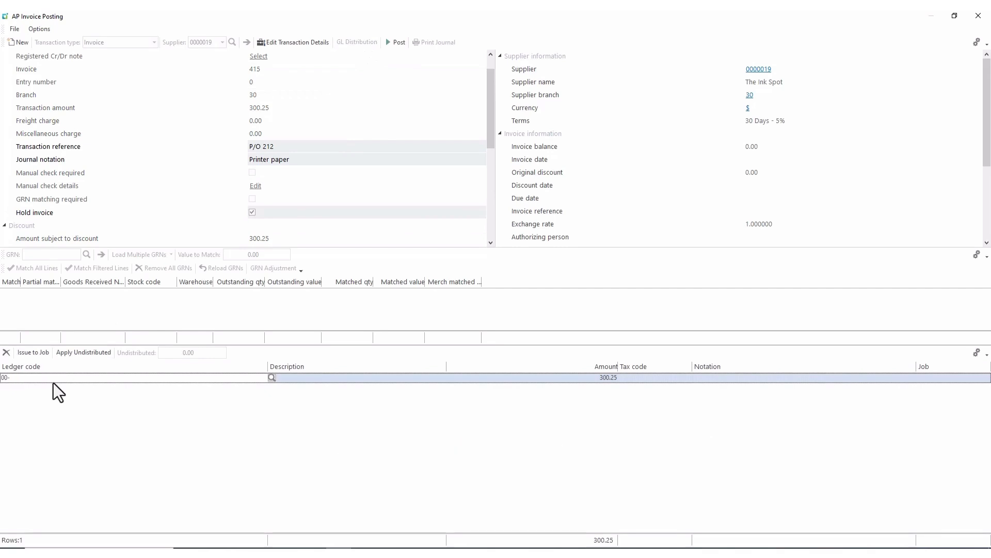
pyautogui.write('6540')
pyautogui.press('Tab')
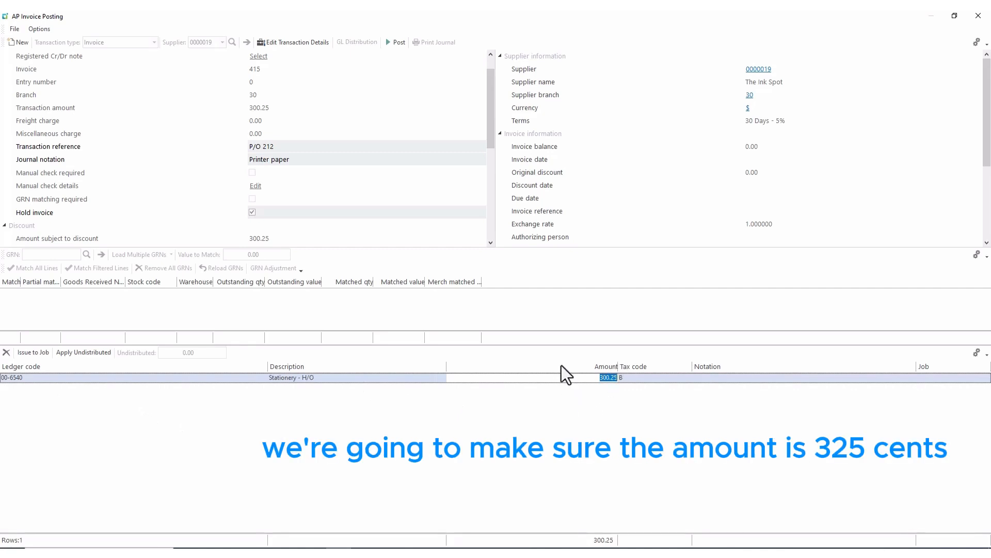
pyautogui.click(397, 40)
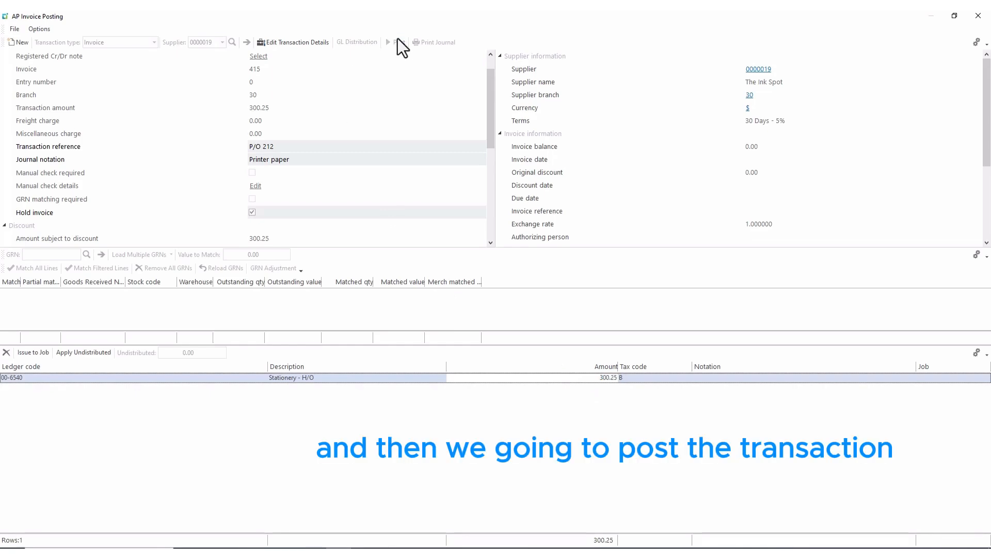
# Close the posting window and relaunch AP Invoice Posting from Accounts Payable > Invoice Processing.
pyautogui.click(979, 15)
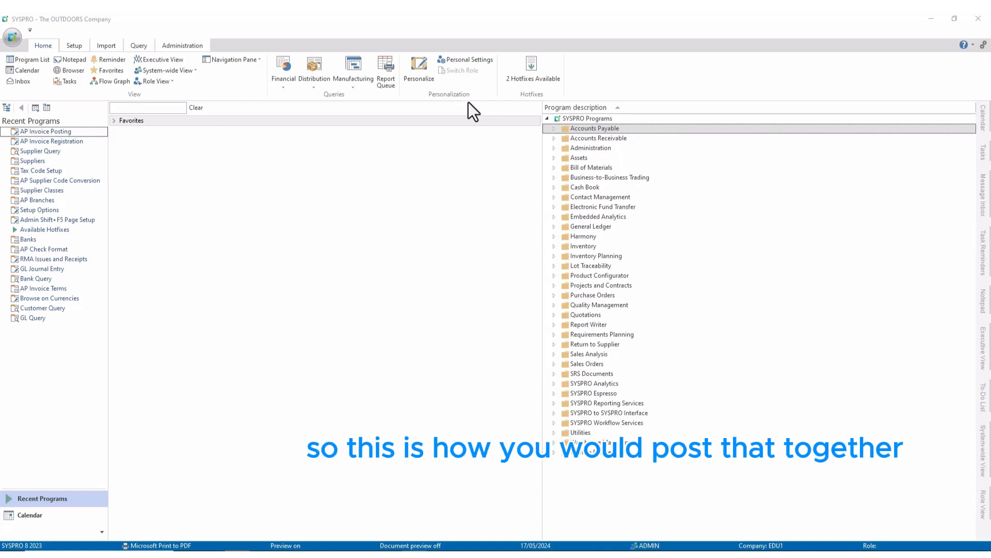
pyautogui.click(554, 128)
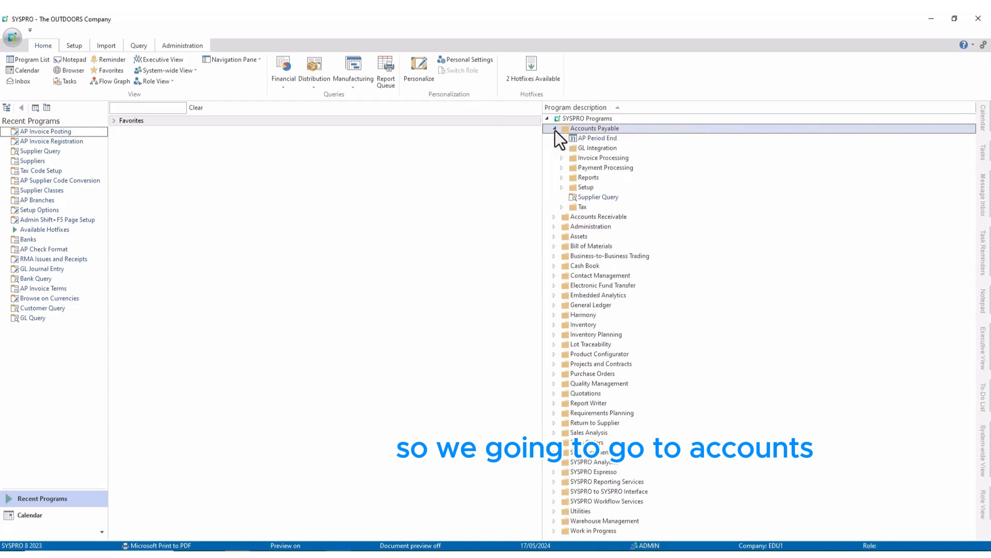
pyautogui.click(562, 158)
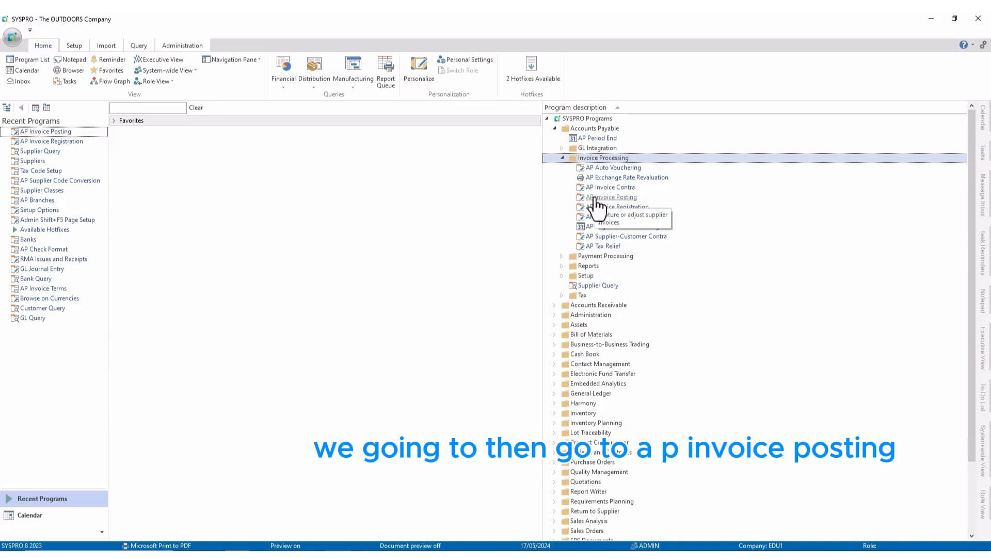
pyautogui.doubleClick(599, 197)
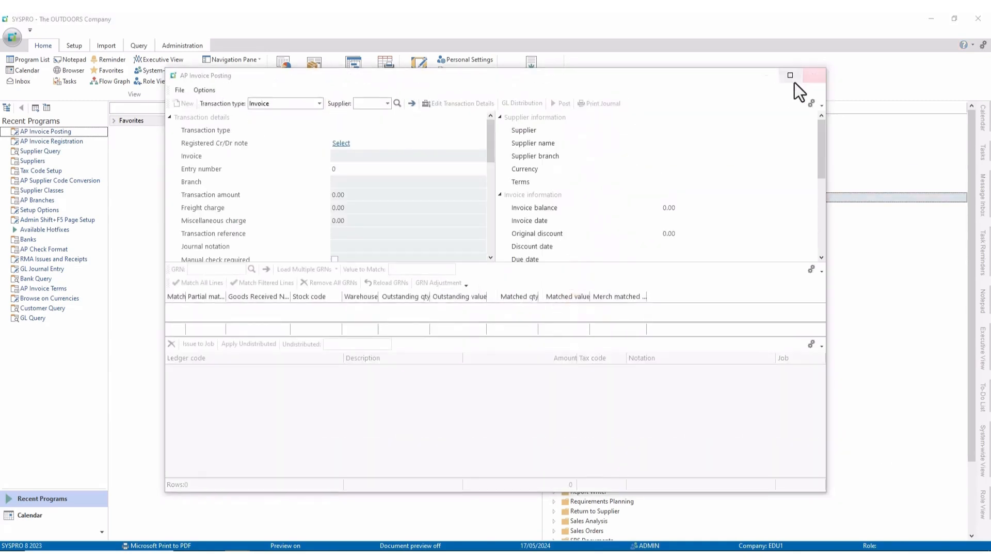
# Maximize the window and enter supplier 15 (Perfect Holdings) with invoice number GO 0197.
pyautogui.click(794, 81)
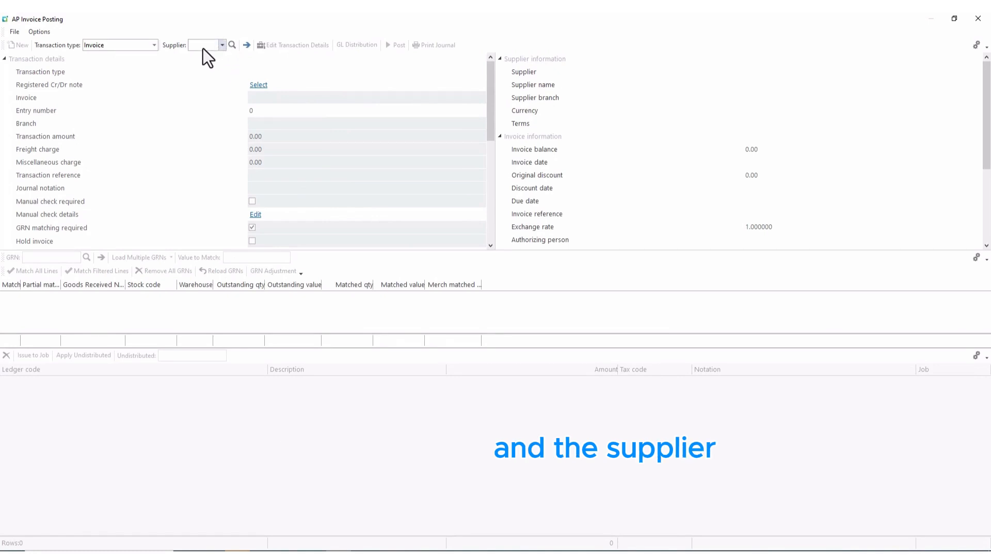
pyautogui.write('5')
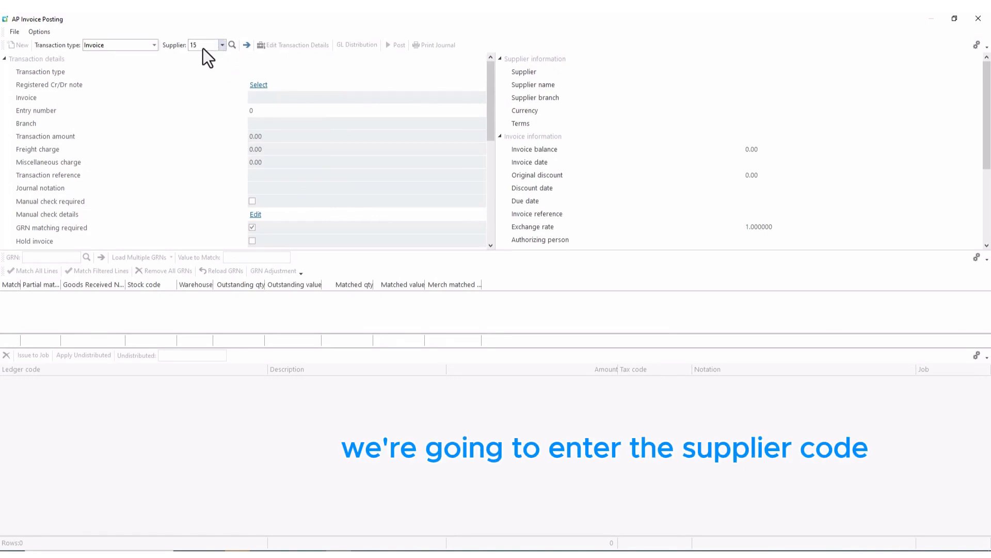
pyautogui.press('Tab')
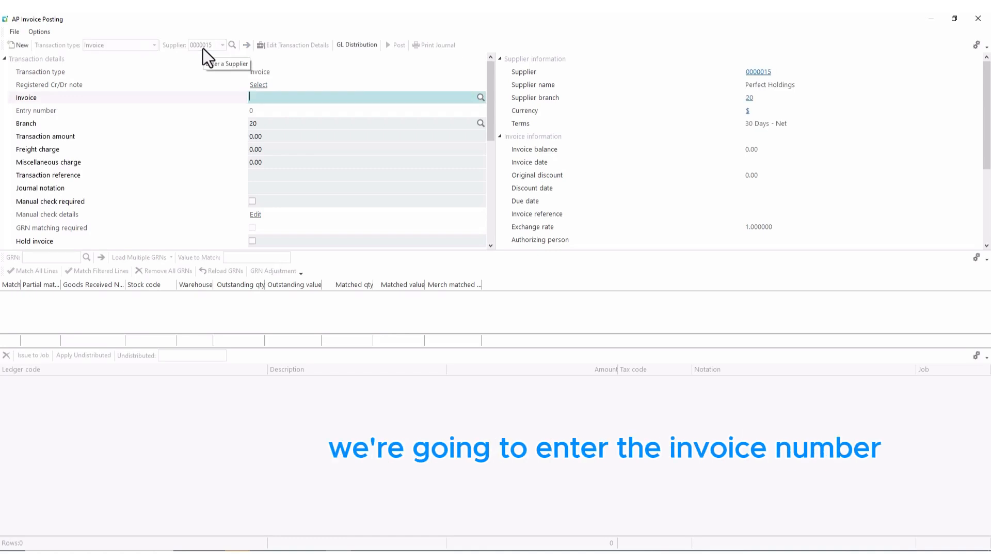
pyautogui.write('GO 0')
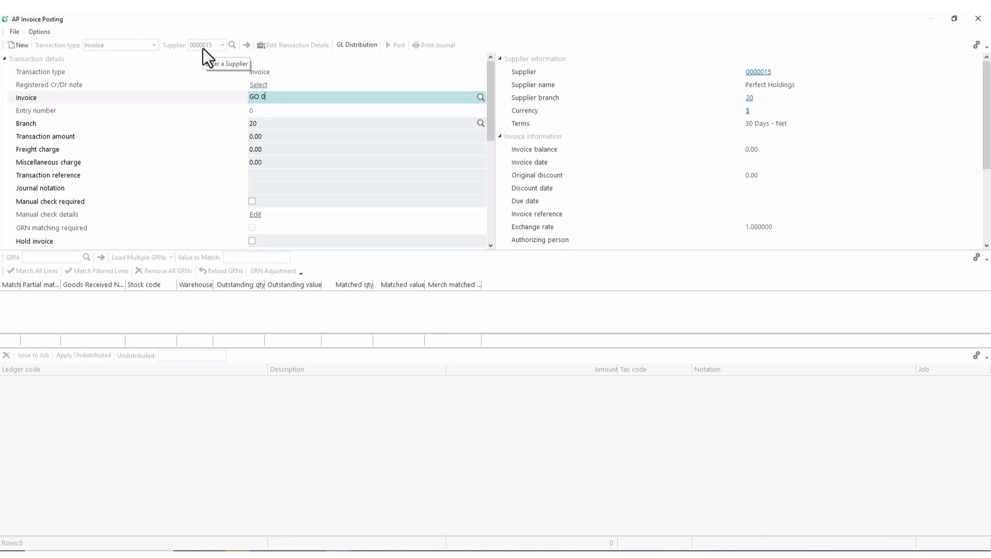
pyautogui.write('197')
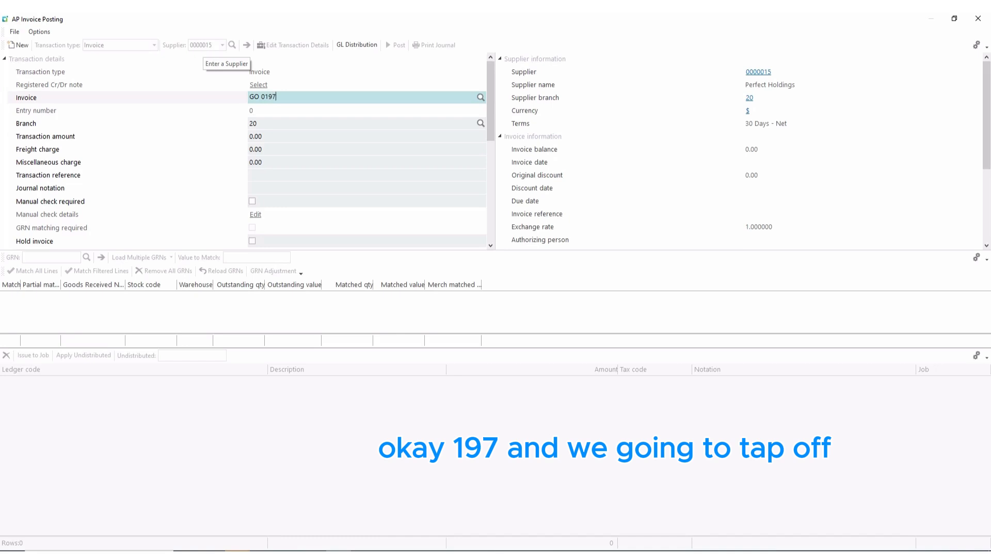
pyautogui.press('Tab')
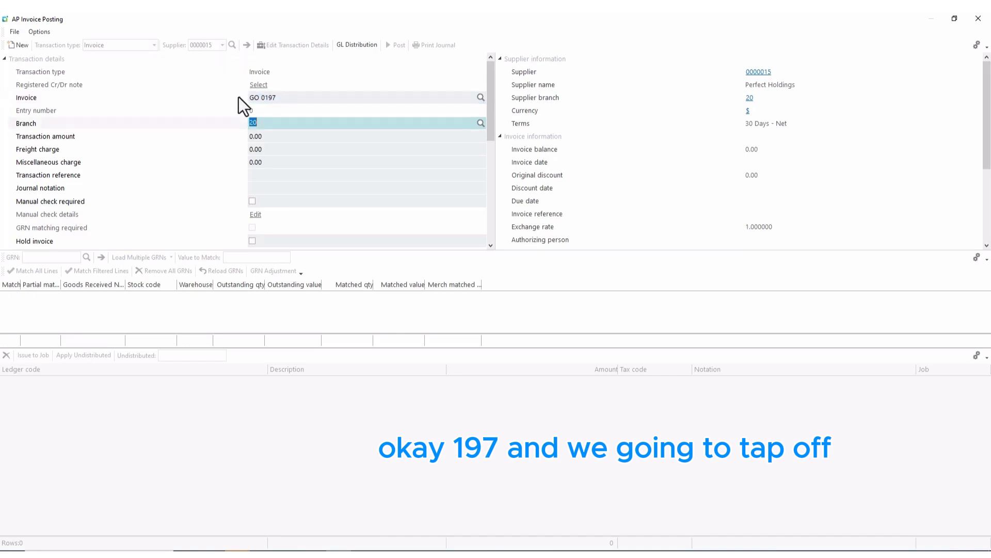
# Set amount 15,421.33 and transaction reference 'Office rental & maintenance'.
pyautogui.click(267, 138)
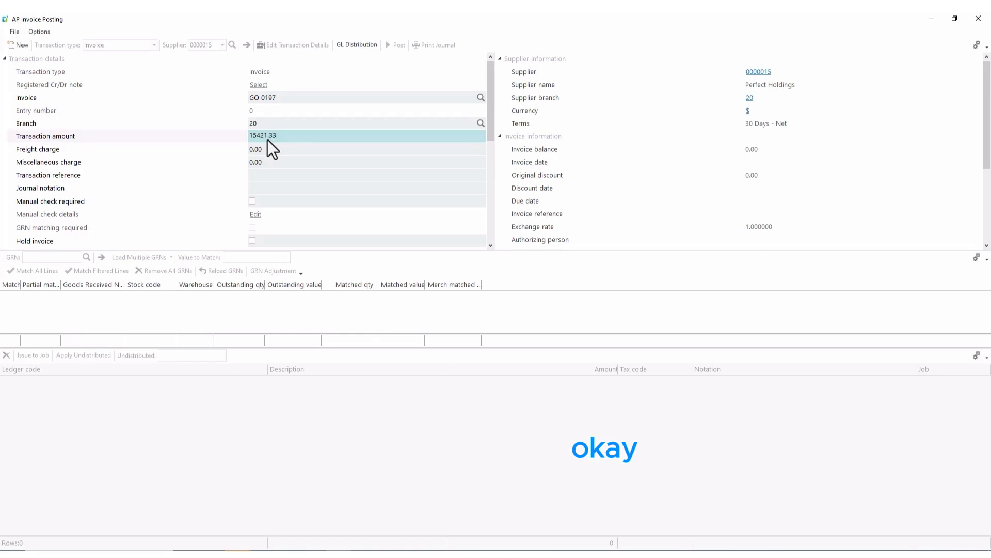
pyautogui.write('33')
pyautogui.press('Tab')
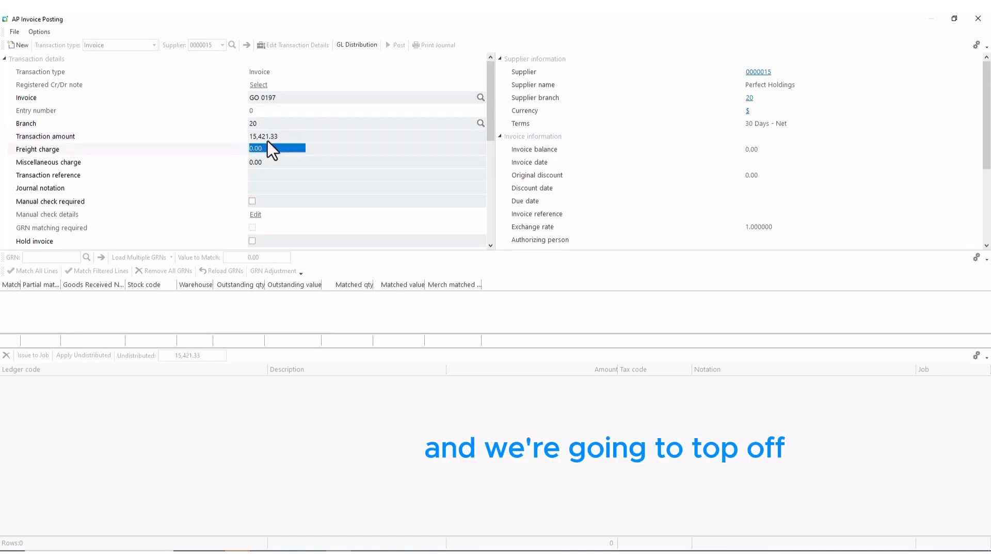
pyautogui.click(259, 179)
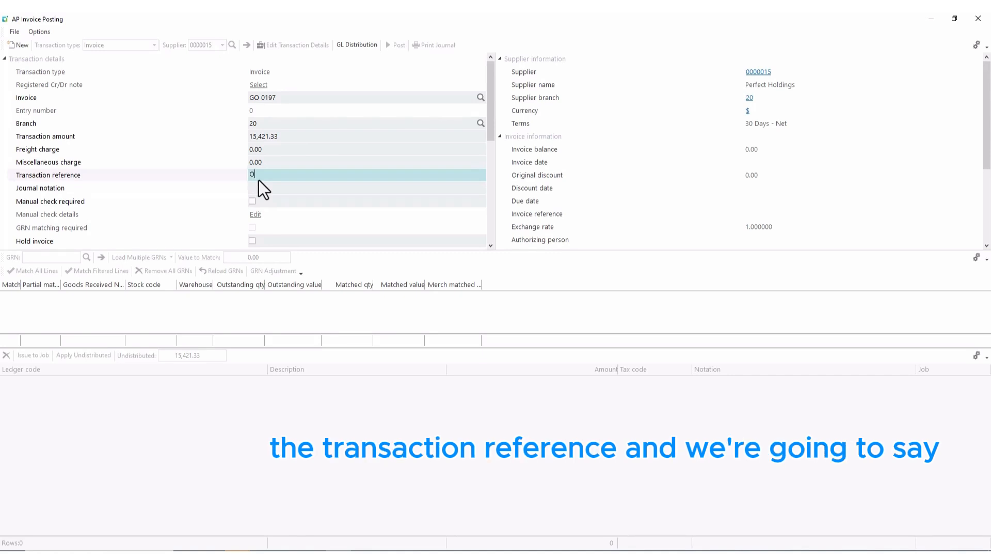
pyautogui.write('Office')
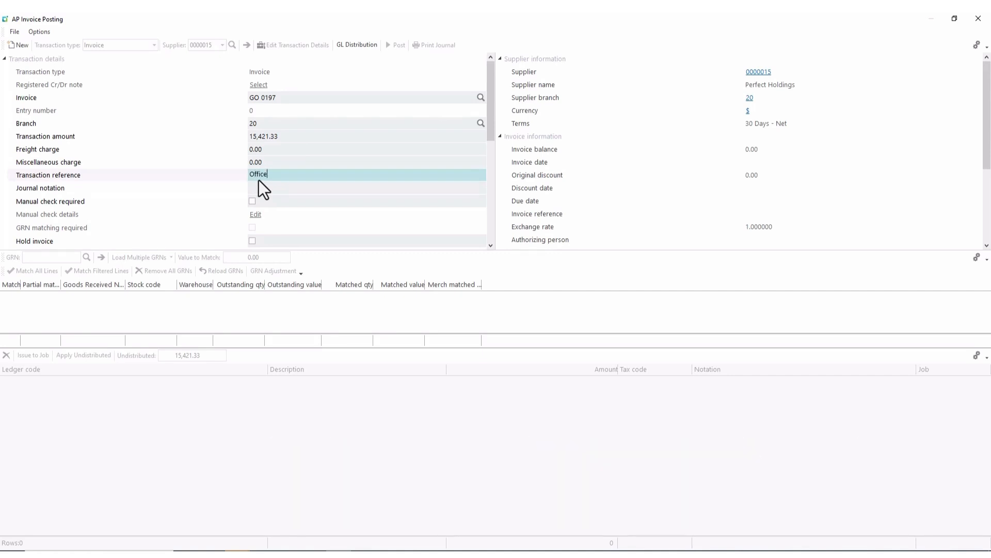
pyautogui.write(' renta')
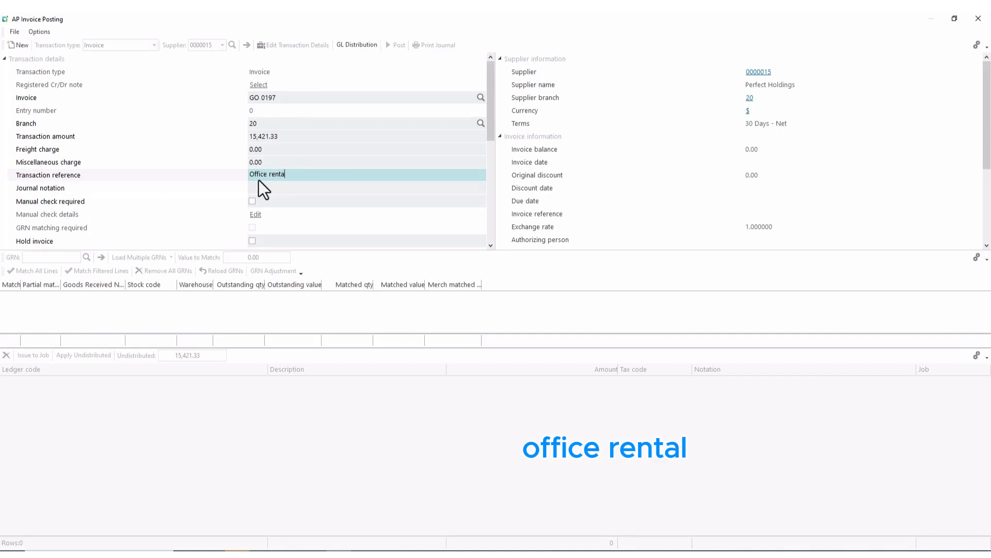
pyautogui.write('l &')
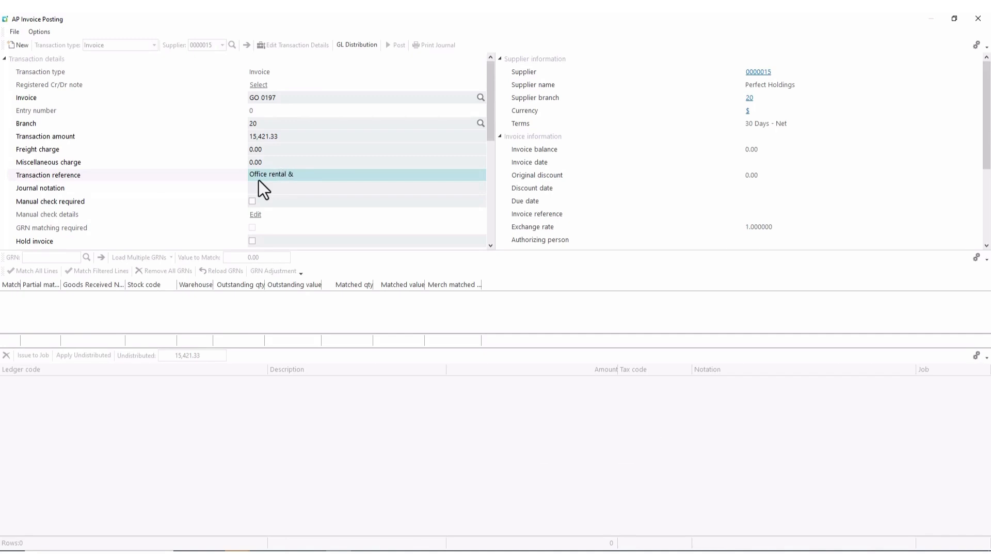
pyautogui.write(' maintenance')
pyautogui.press('Tab')
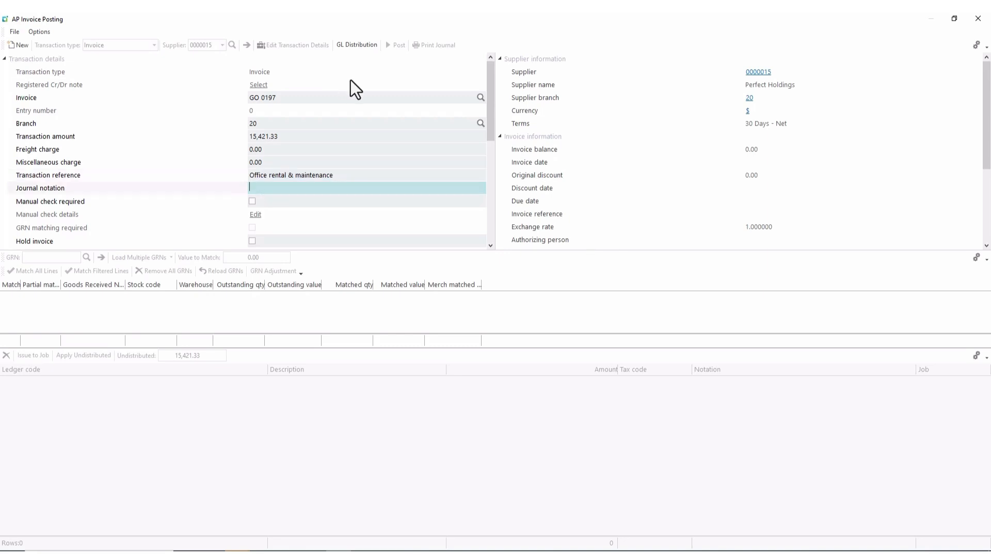
# Distribute 15,000.00 to rent ledger 00-6500 with notation 'Rent June'.
pyautogui.click(346, 45)
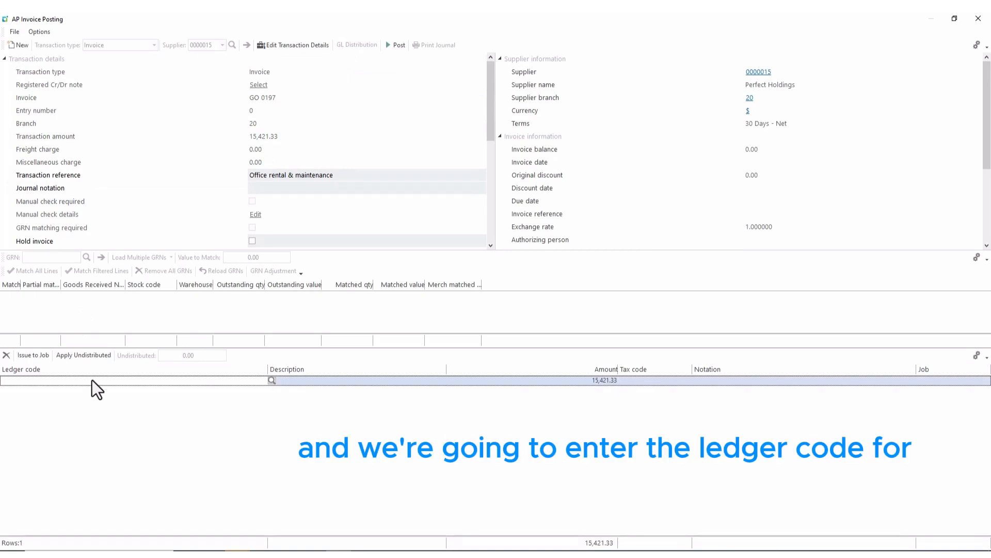
pyautogui.write('0')
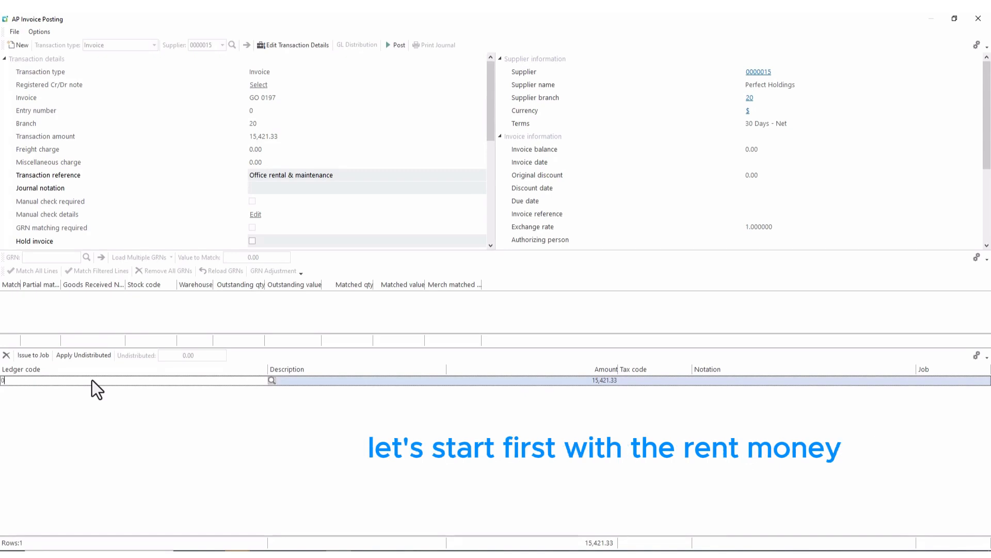
pyautogui.write('0-')
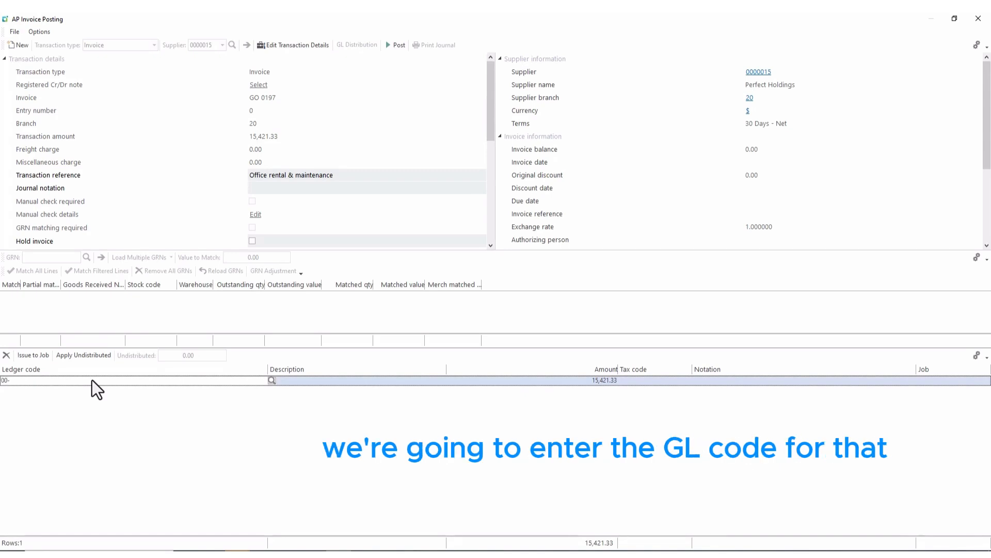
pyautogui.write('6500')
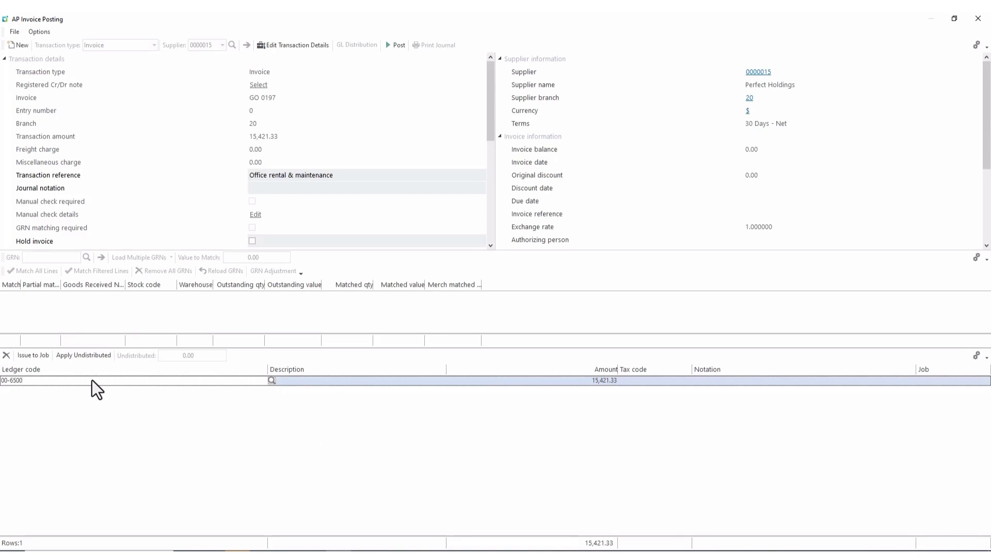
pyautogui.press('Tab')
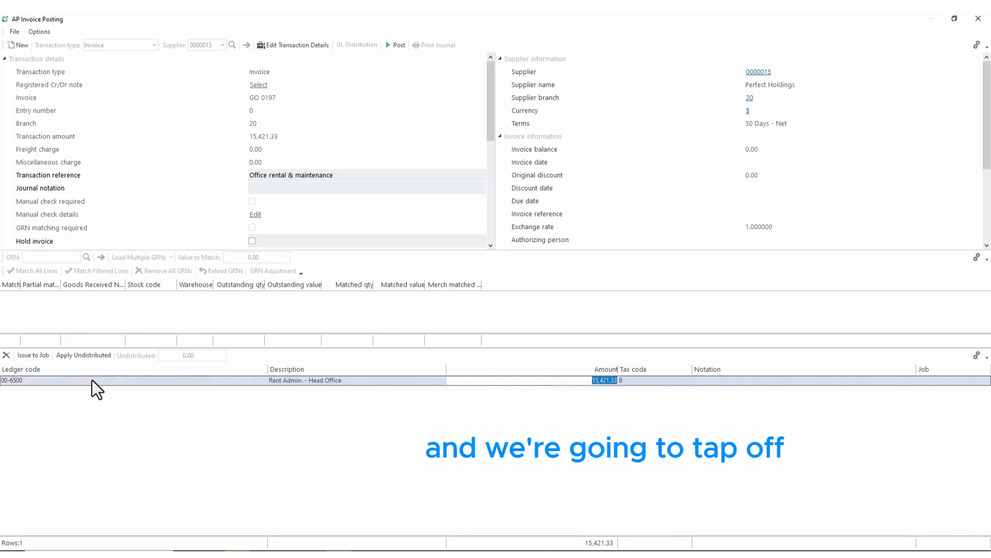
pyautogui.write('15')
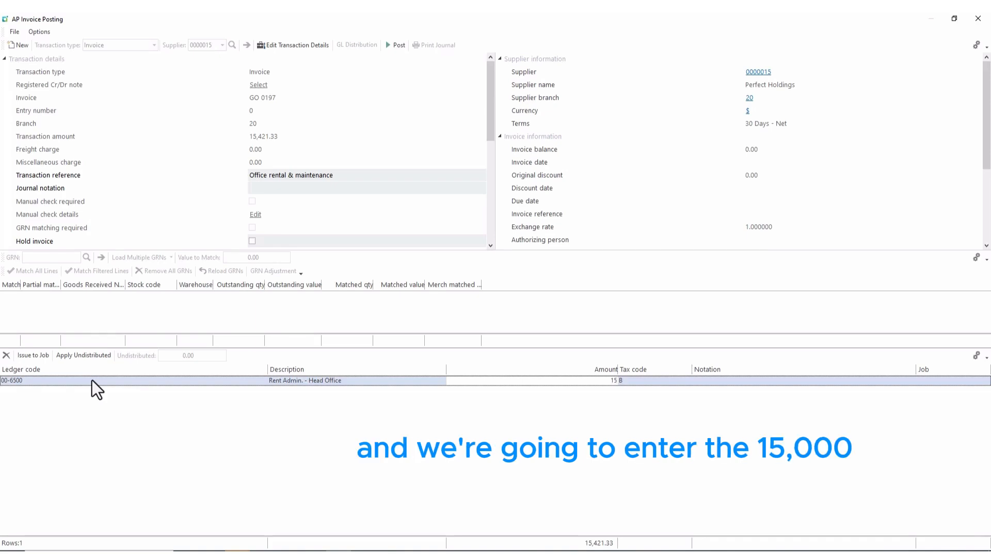
pyautogui.write('000')
pyautogui.press('Tab')
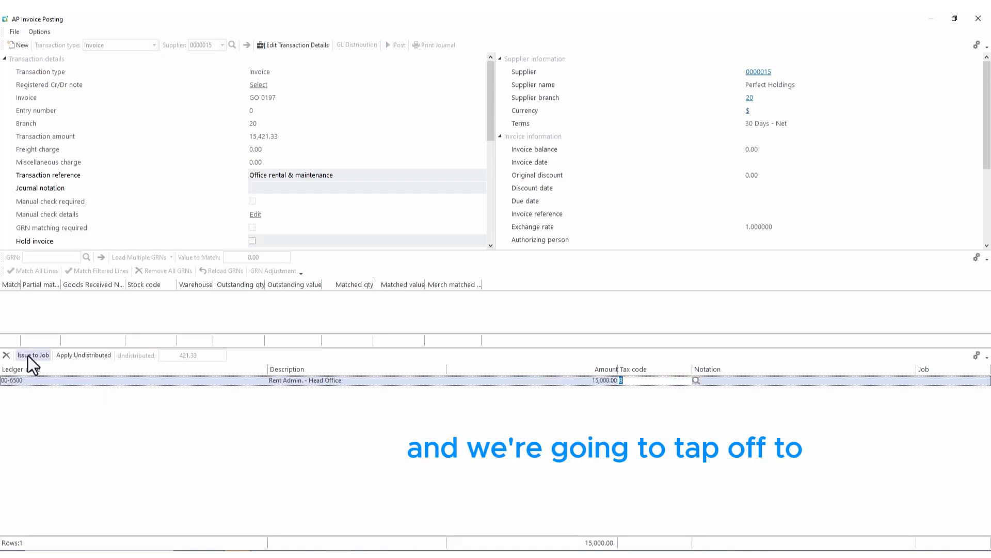
pyautogui.press('Tab')
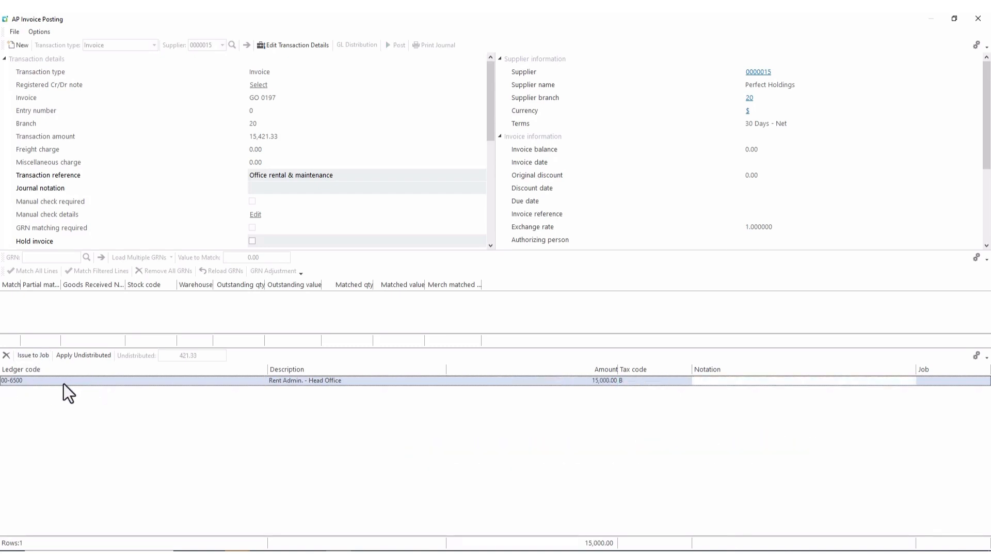
pyautogui.write('Ren')
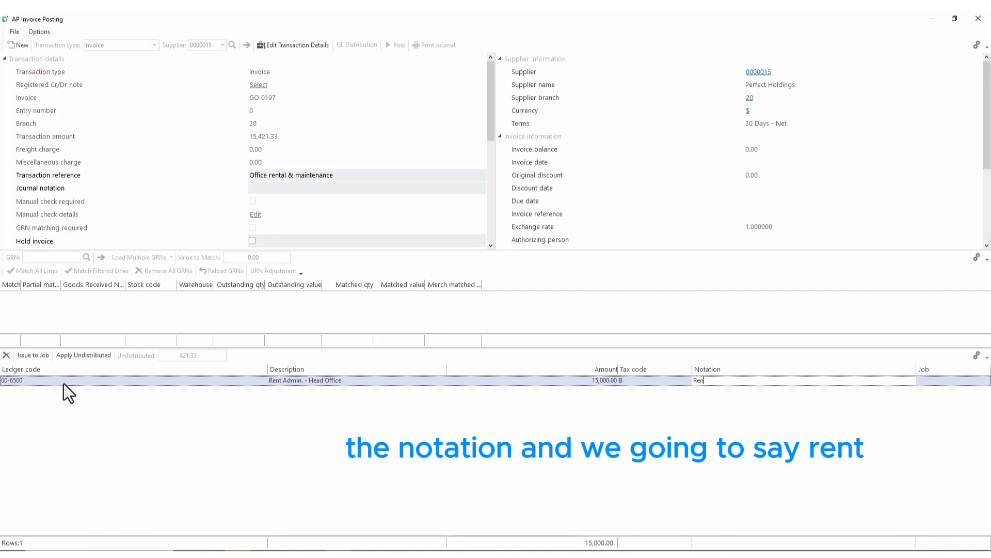
pyautogui.write('t')
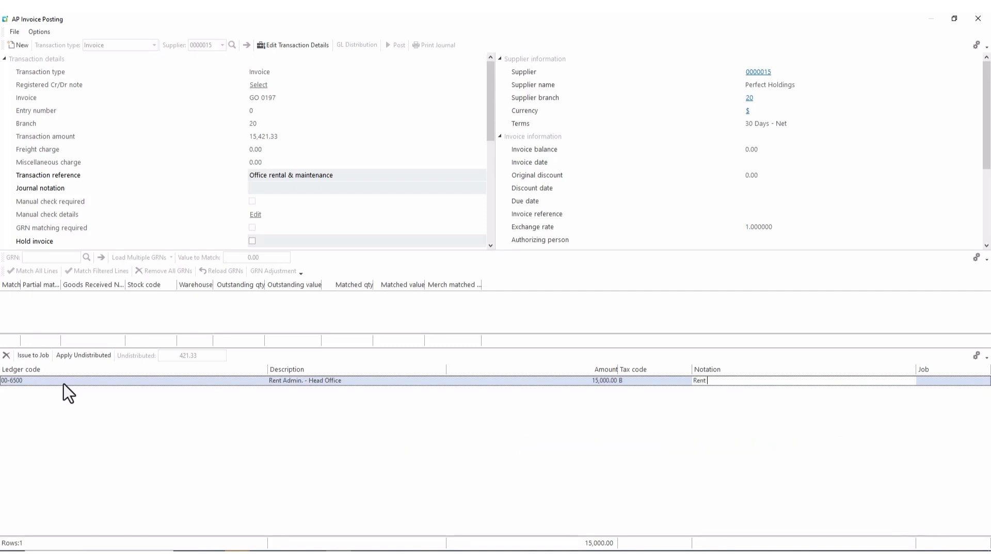
pyautogui.write('ne')
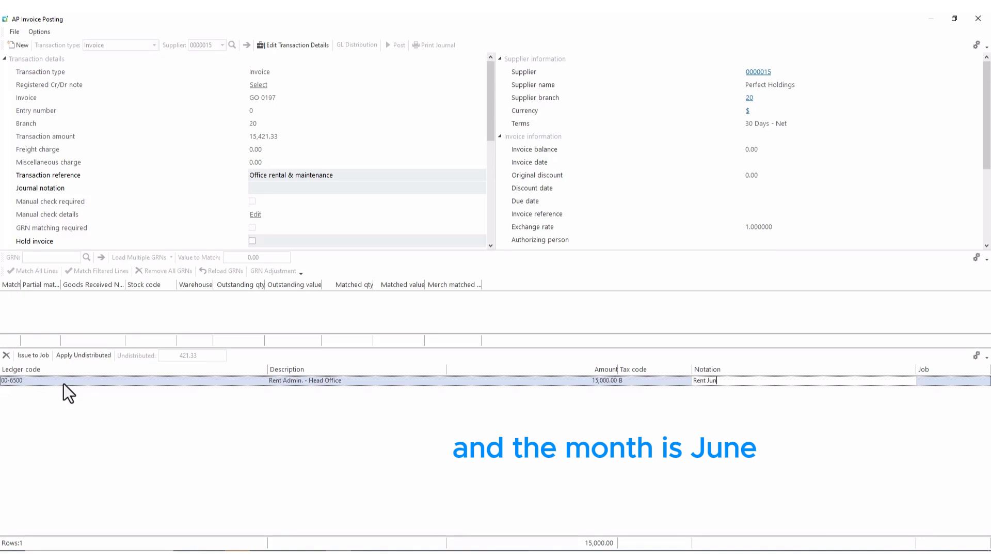
# Add ledger 00-6490 for the 421.33 balance and post invoice GO 0197.
pyautogui.click(7, 390)
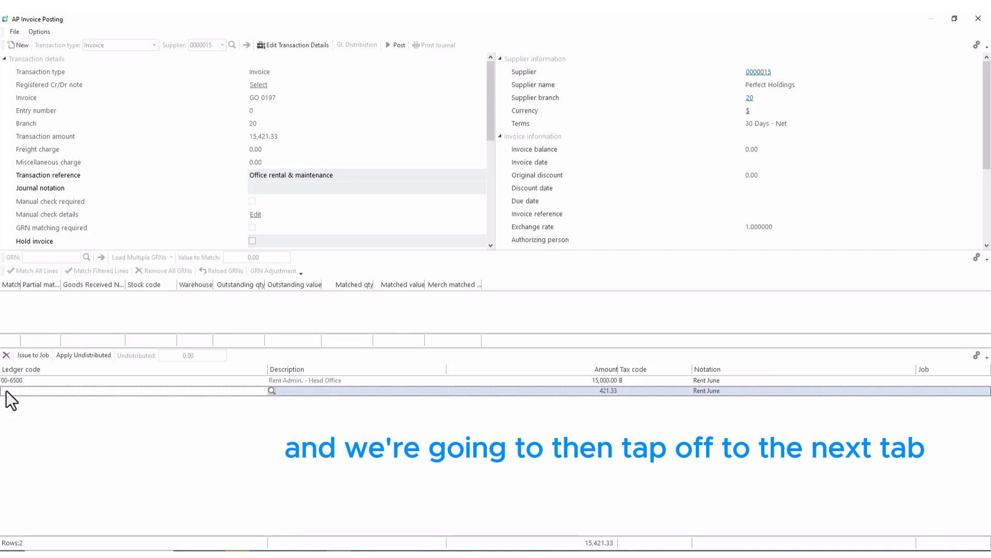
pyautogui.write('00')
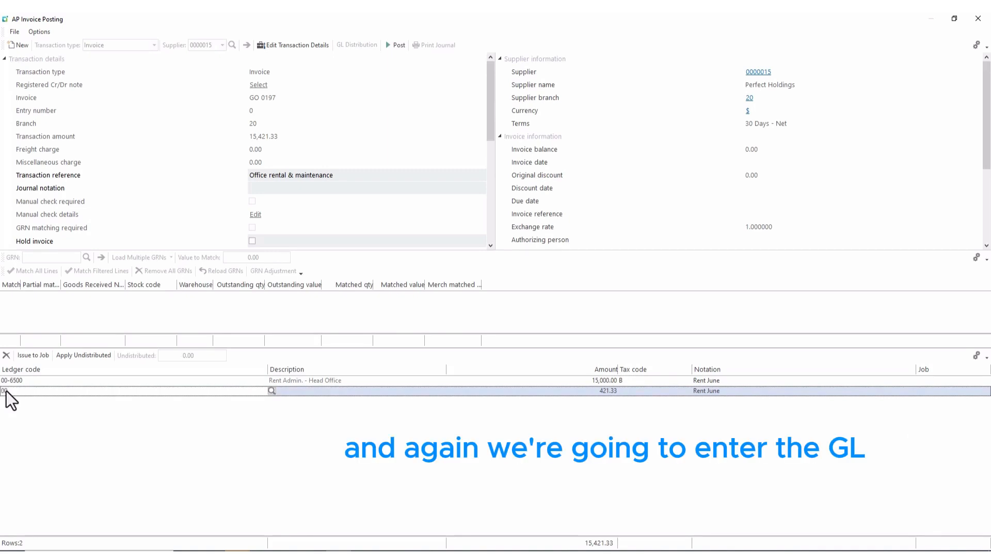
pyautogui.write('-6490')
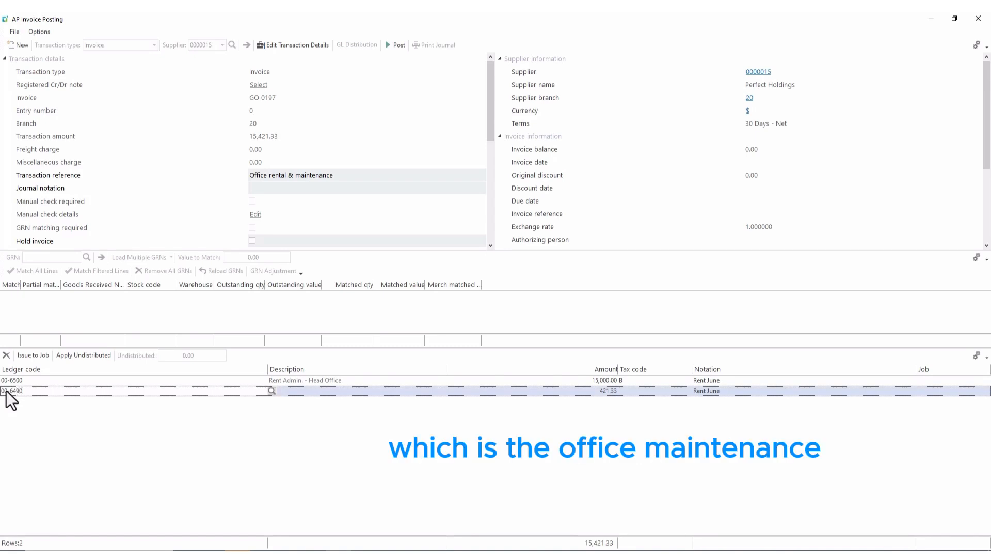
pyautogui.press('Tab')
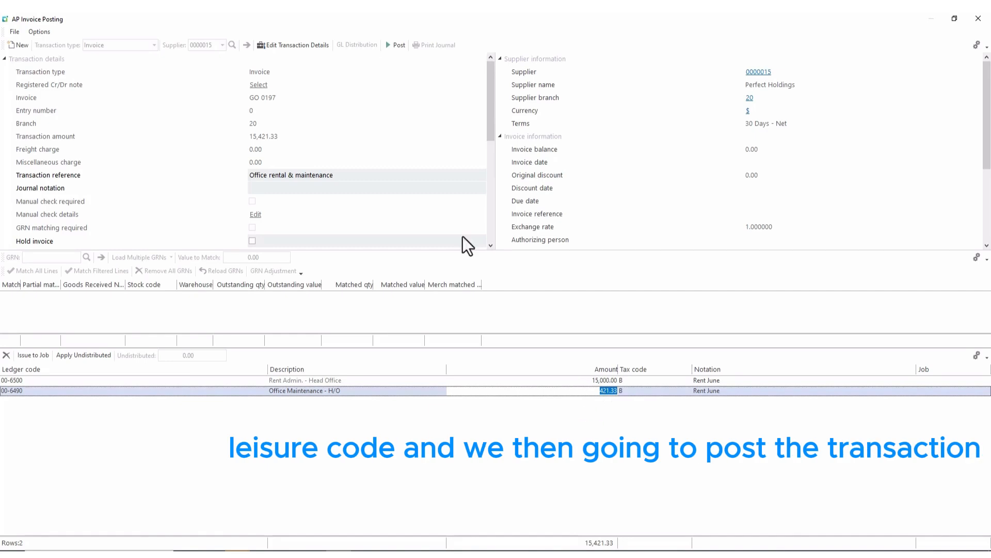
pyautogui.click(397, 45)
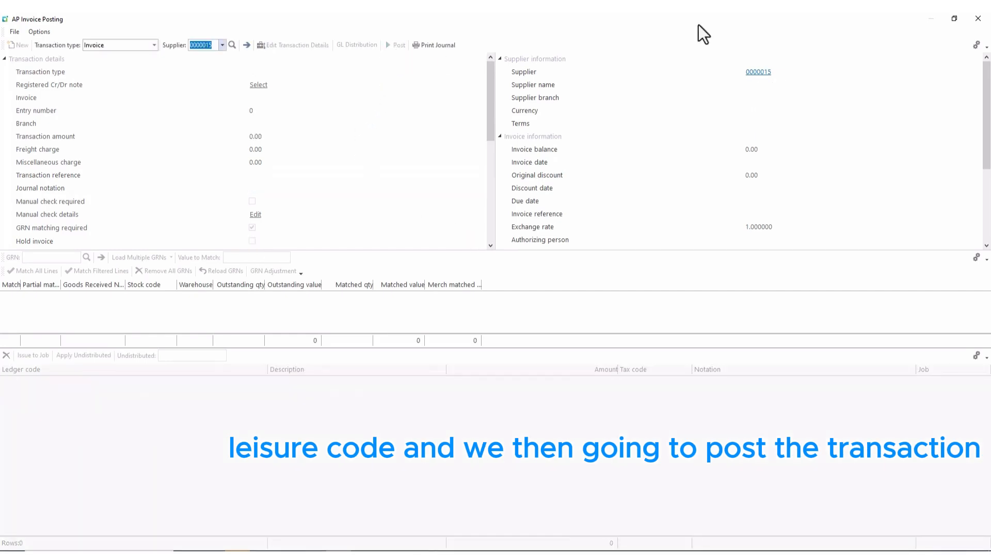
# Close AP Invoice Posting to return to the SYSPRO Programs tree.
pyautogui.click(975, 21)
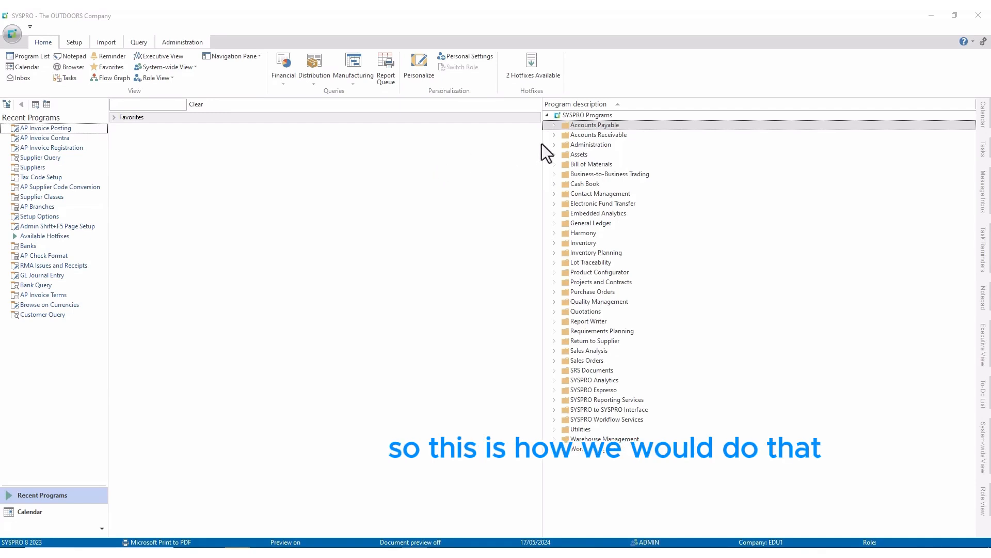
# Launch AP Invoice Posting from Accounts Payable > Invoice Processing and maximise it.
pyautogui.click(555, 125)
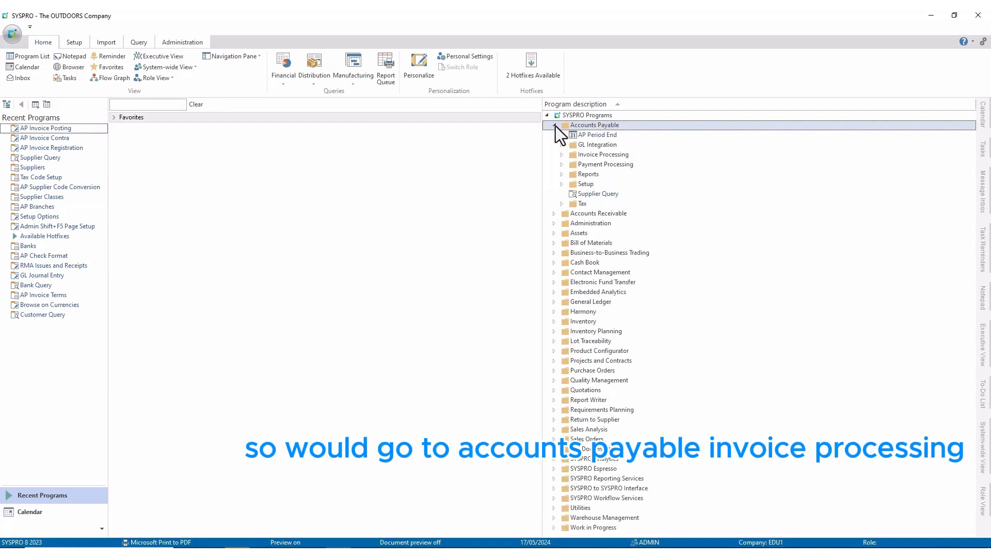
pyautogui.click(560, 154)
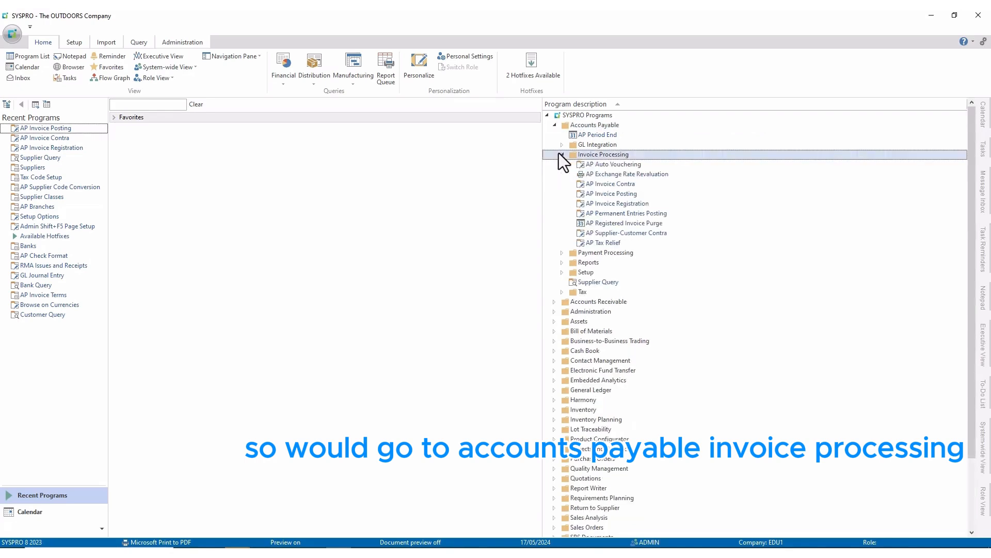
pyautogui.doubleClick(607, 196)
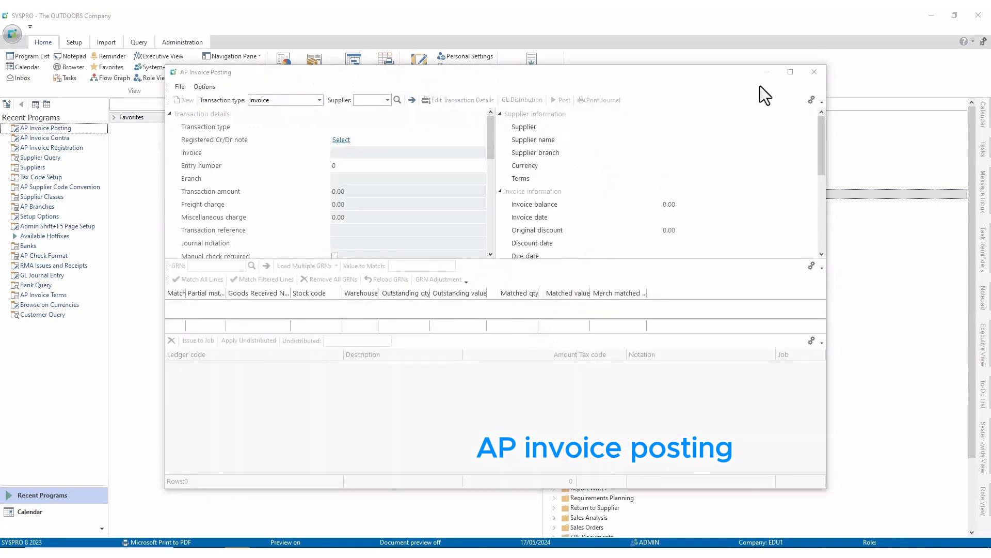
pyautogui.click(795, 75)
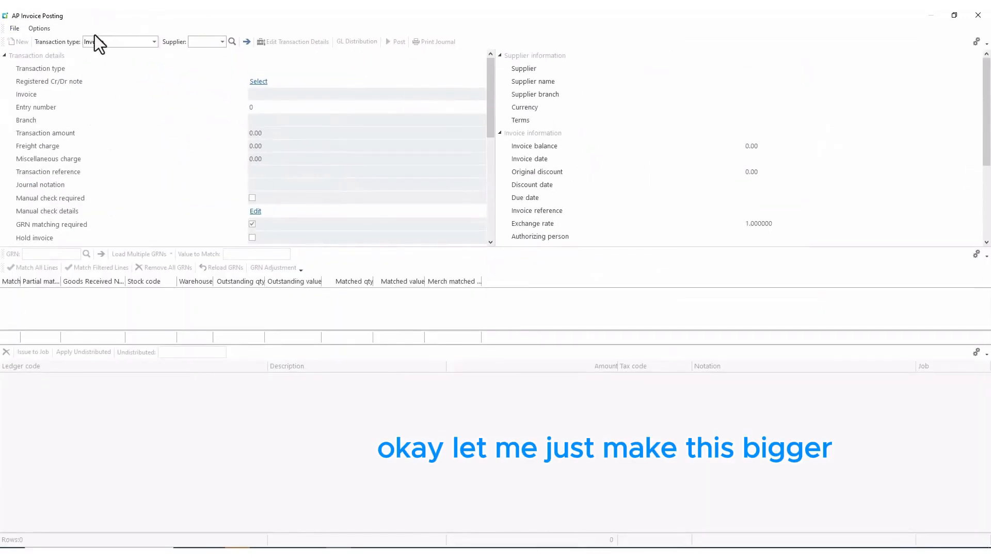
# Start an Adjustment for supplier 0000015 against invoice GO 0197, amount left at 0.00.
pyautogui.click(153, 43)
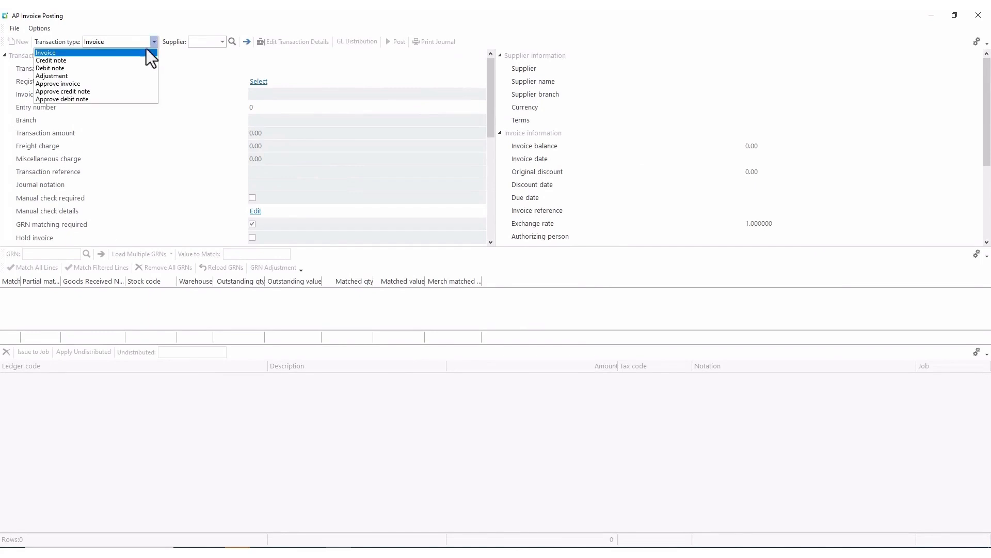
pyautogui.click(110, 75)
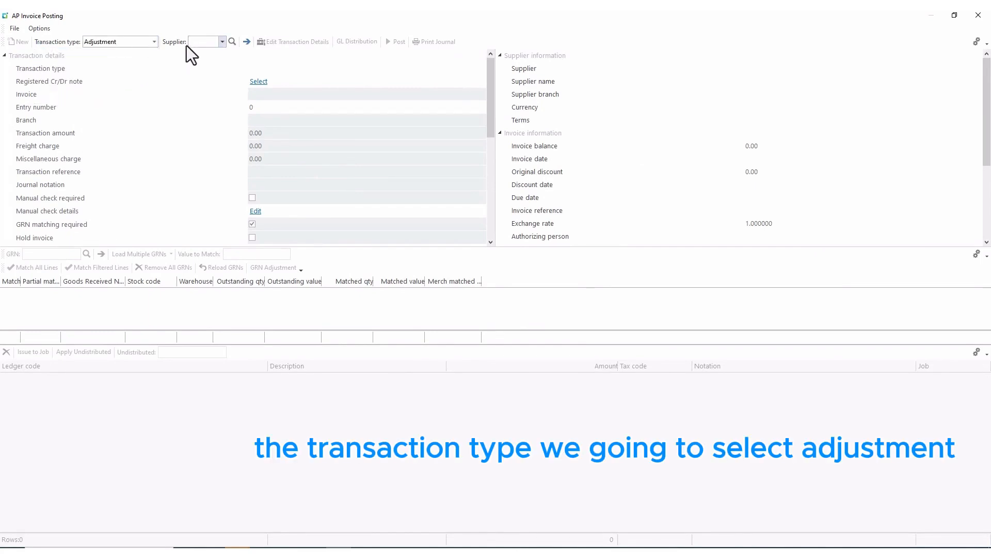
pyautogui.write('0000015')
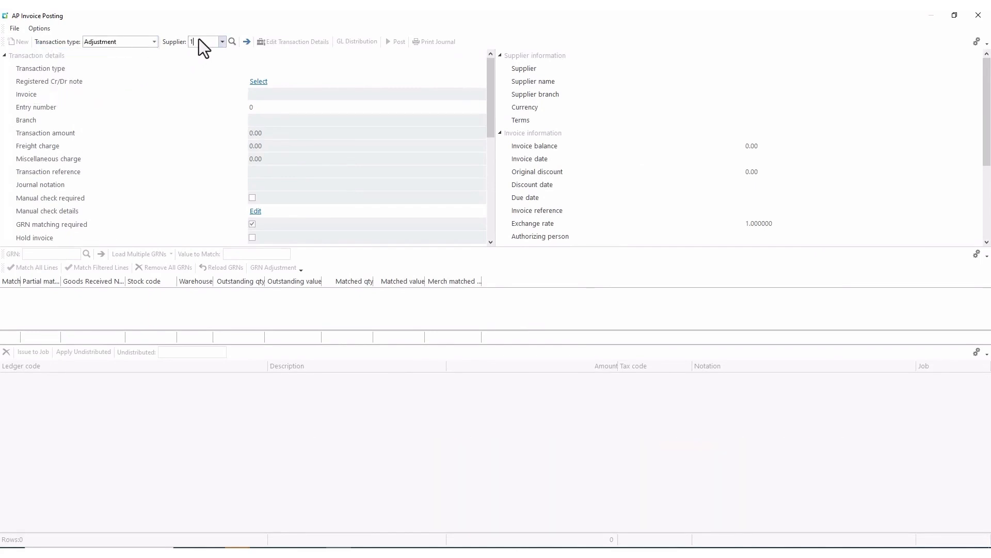
pyautogui.press('Return')
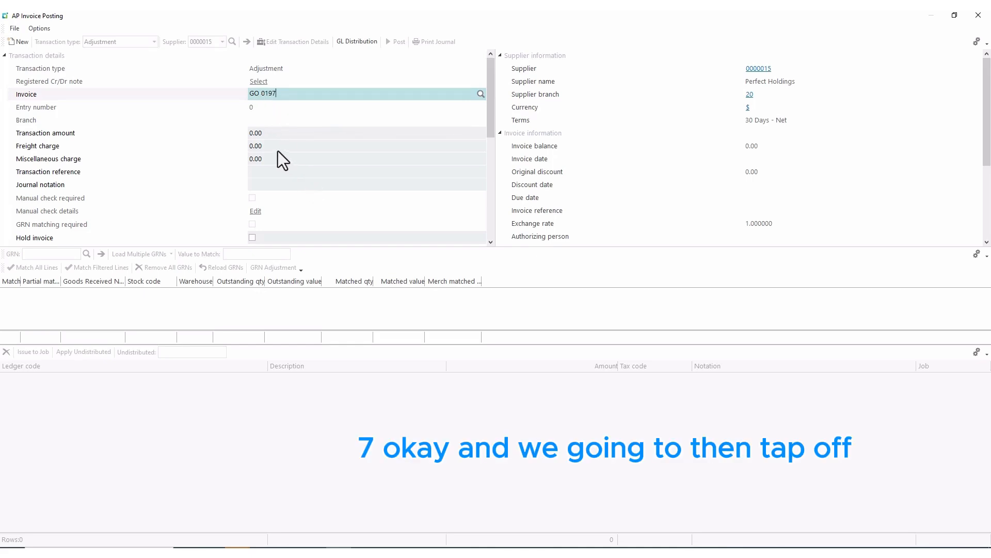
pyautogui.press('Tab')
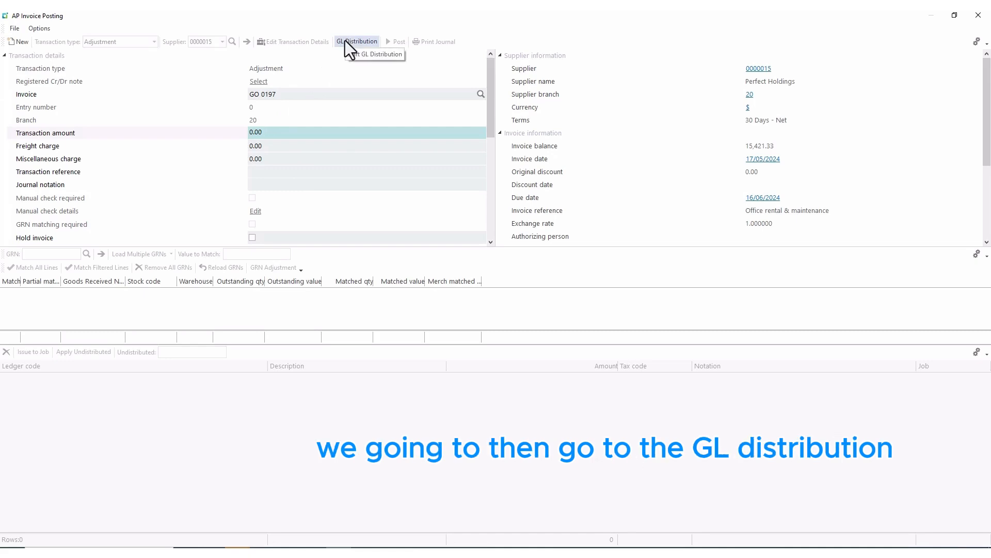
# Accept the zero-value adjustment and distribute -15,000.00 to ledger 00-6500, noted as June rent in wrong account.
pyautogui.click(345, 42)
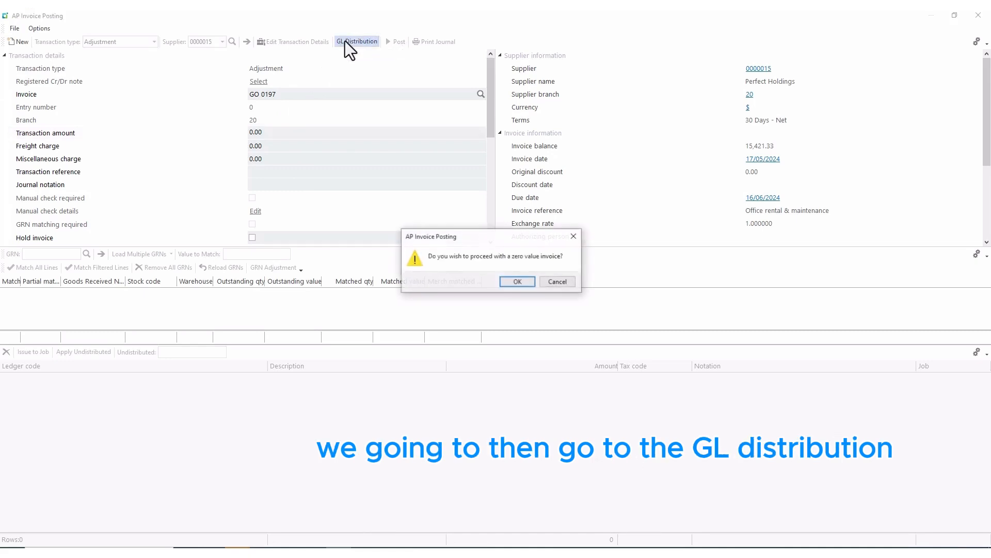
pyautogui.click(518, 281)
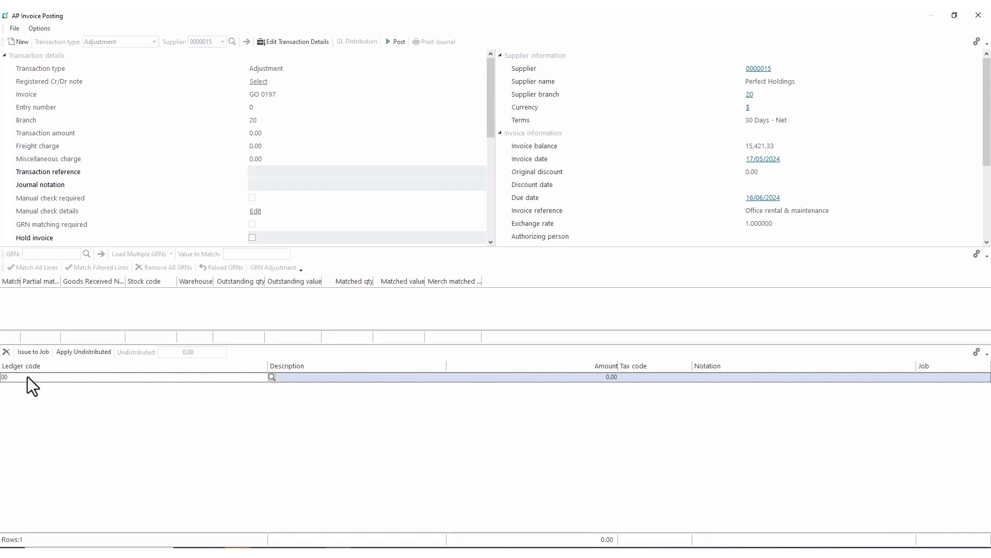
pyautogui.write('-6500')
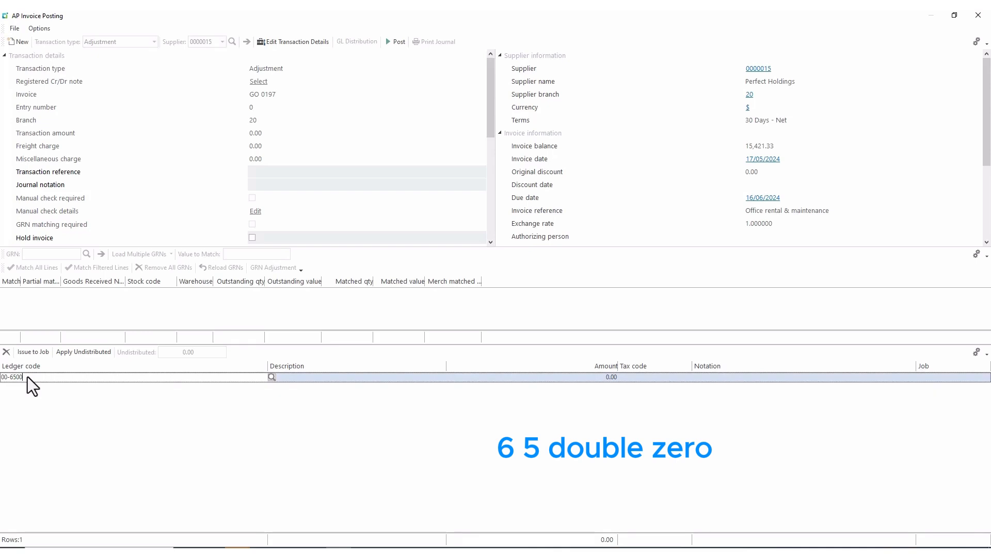
pyautogui.press('Tab')
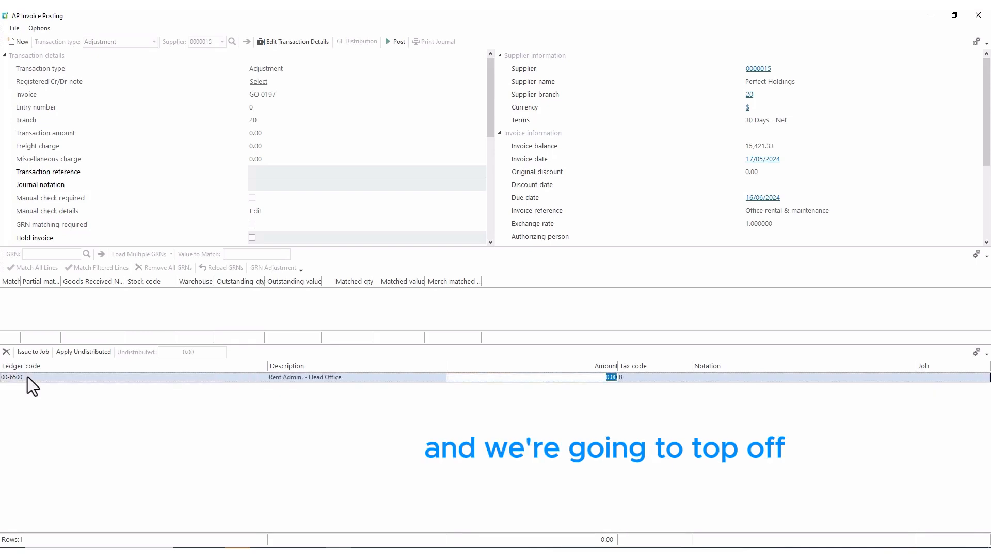
pyautogui.write('-')
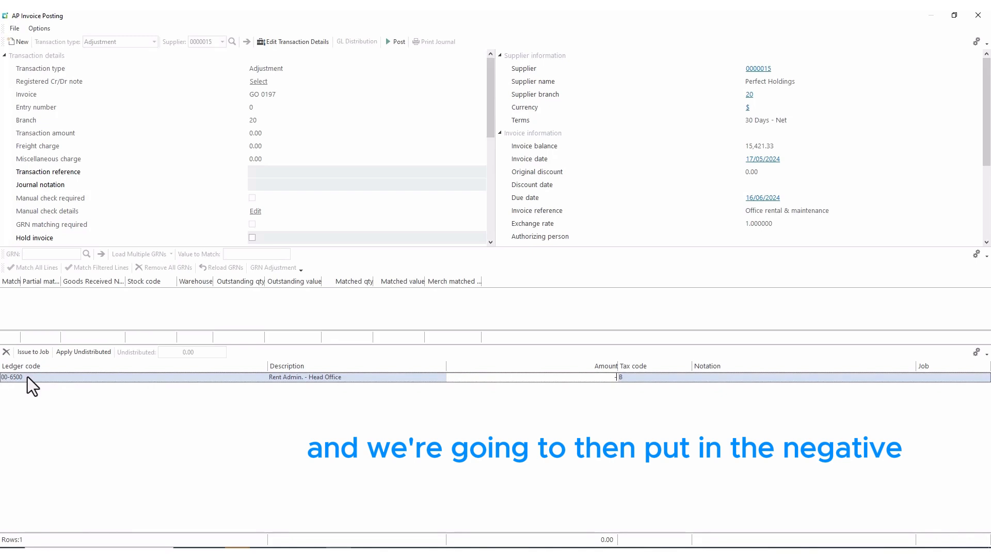
pyautogui.write('15')
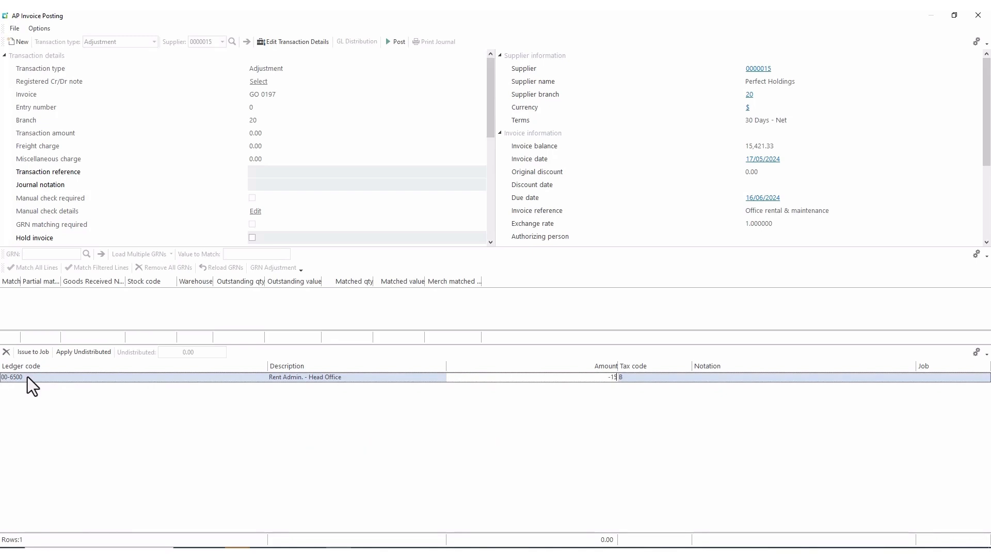
pyautogui.write('000')
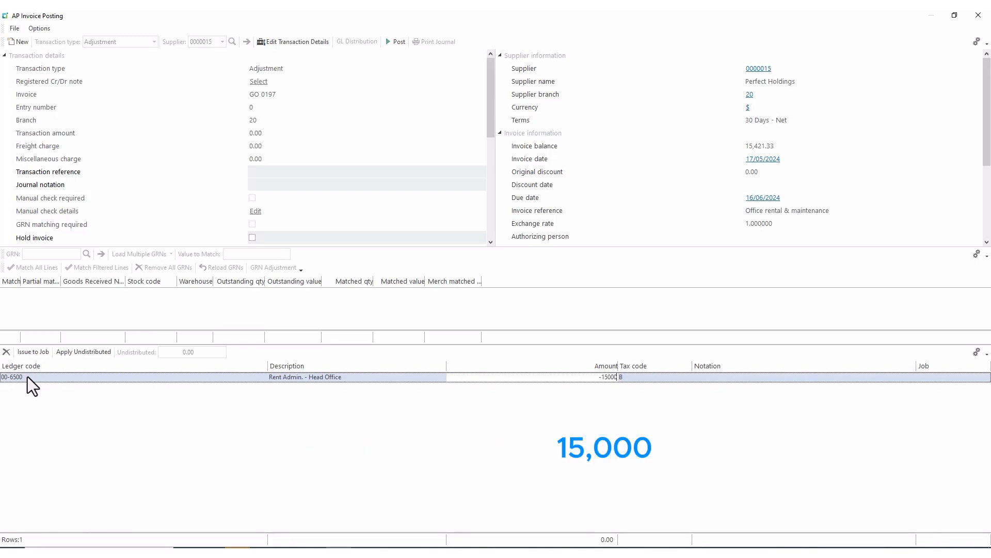
pyautogui.press('Tab')
pyautogui.press('Tab')
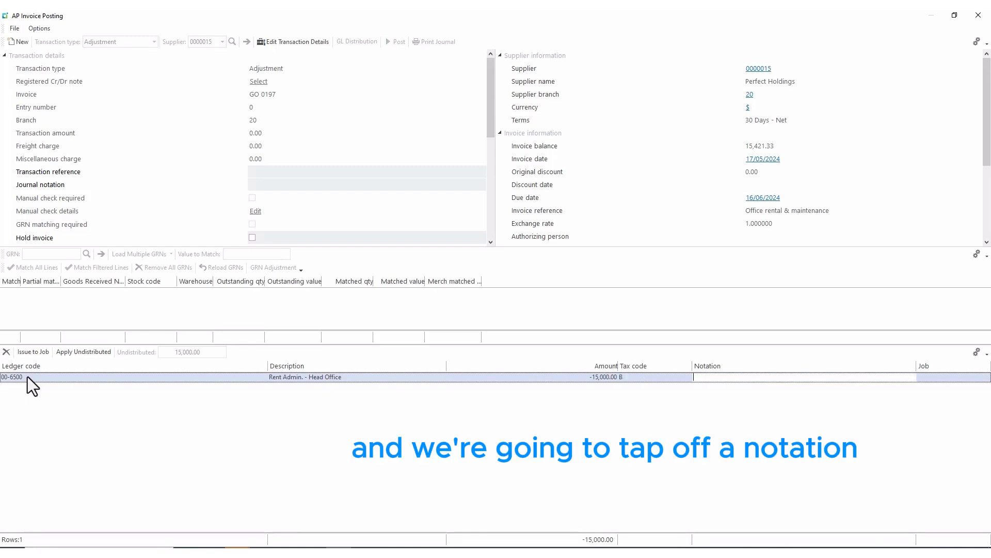
pyautogui.write('Ren')
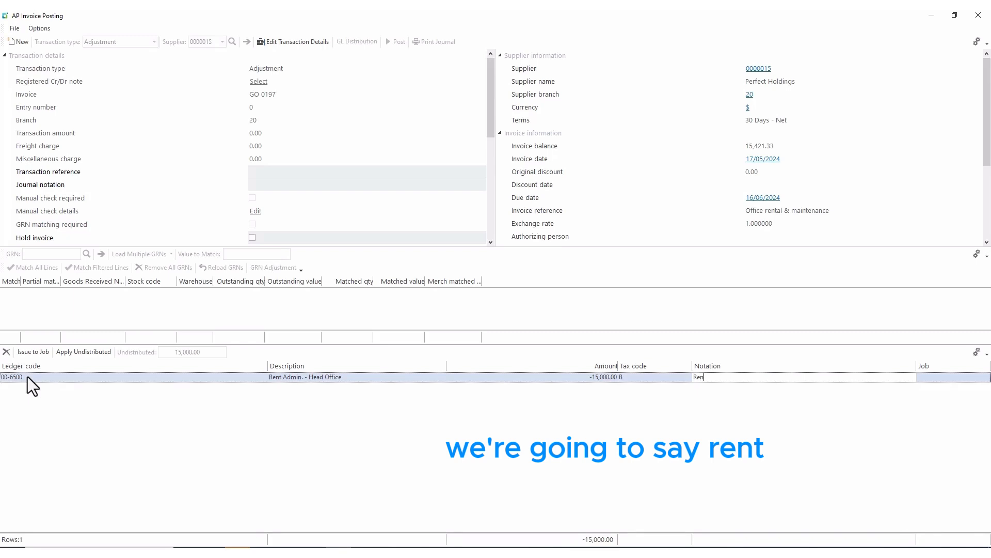
pyautogui.write('t Ju')
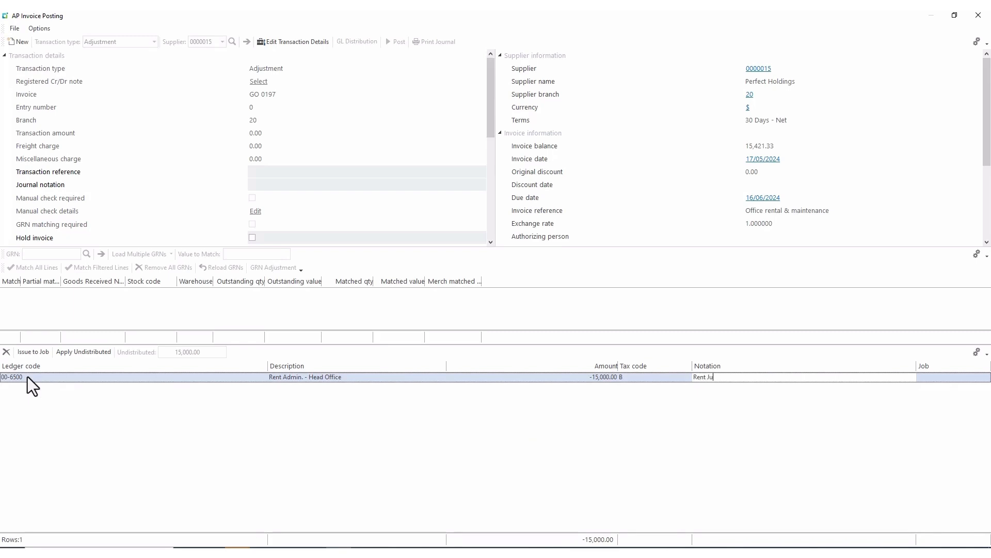
pyautogui.write('ne wro')
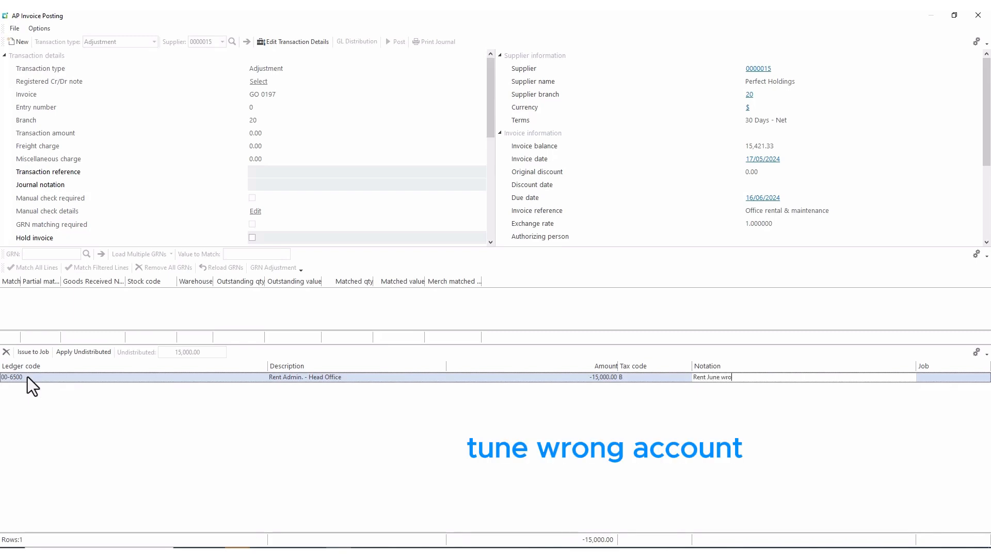
pyautogui.write('ng account')
# Add an offsetting 15,000.00 line to ledger 30-6500 Rent Admin. - East, noted 'Rent June'.
pyautogui.press('Return')
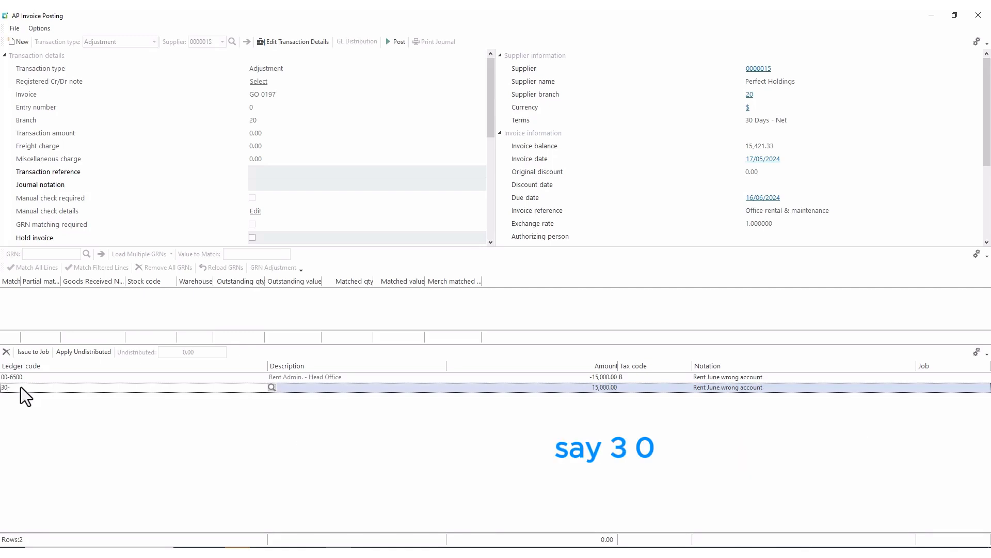
pyautogui.write('500')
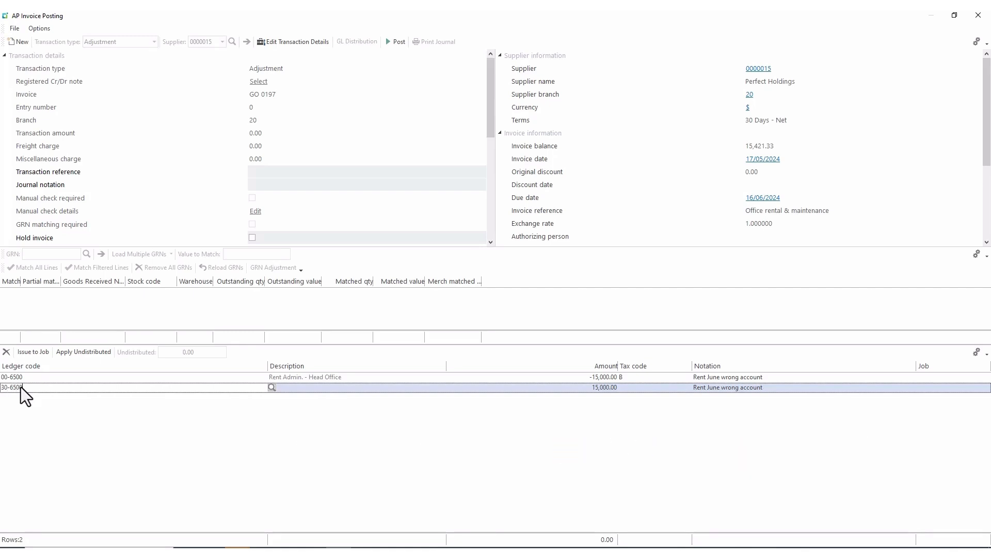
pyautogui.press('Tab')
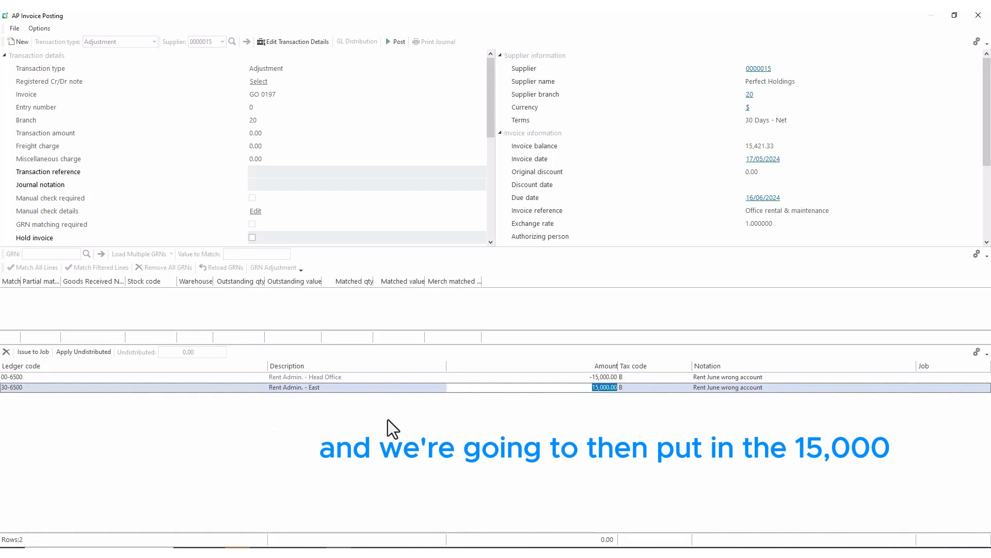
pyautogui.press('Tab')
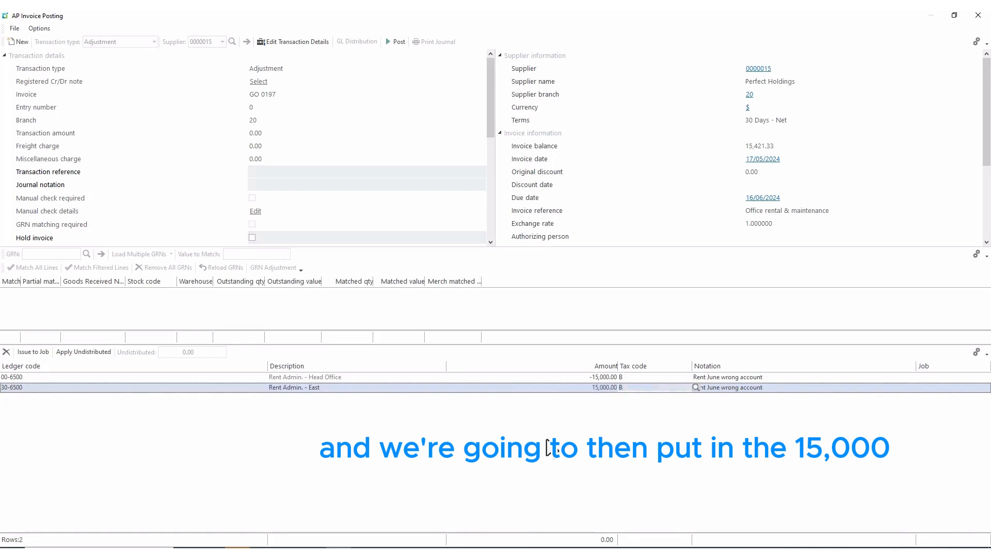
pyautogui.press('Tab')
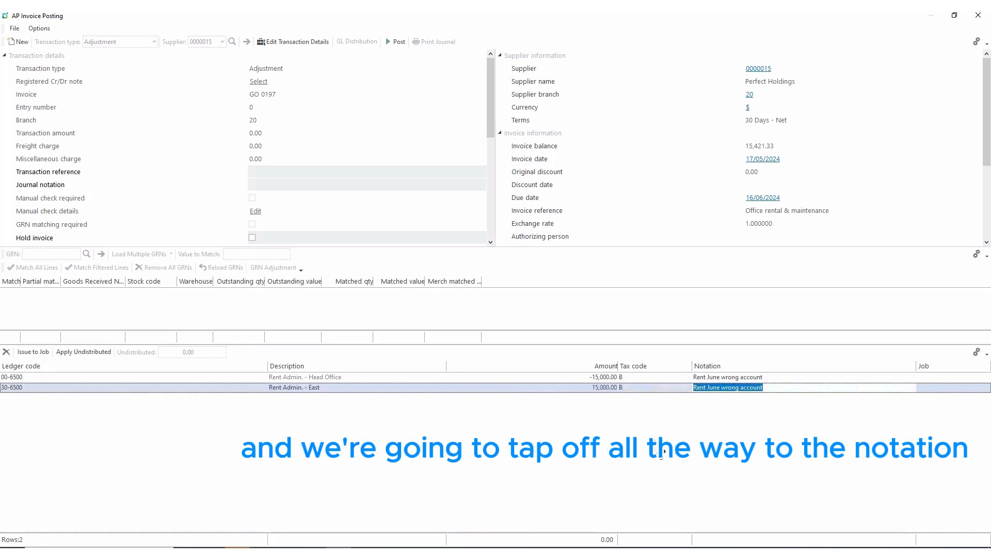
pyautogui.write('Ren')
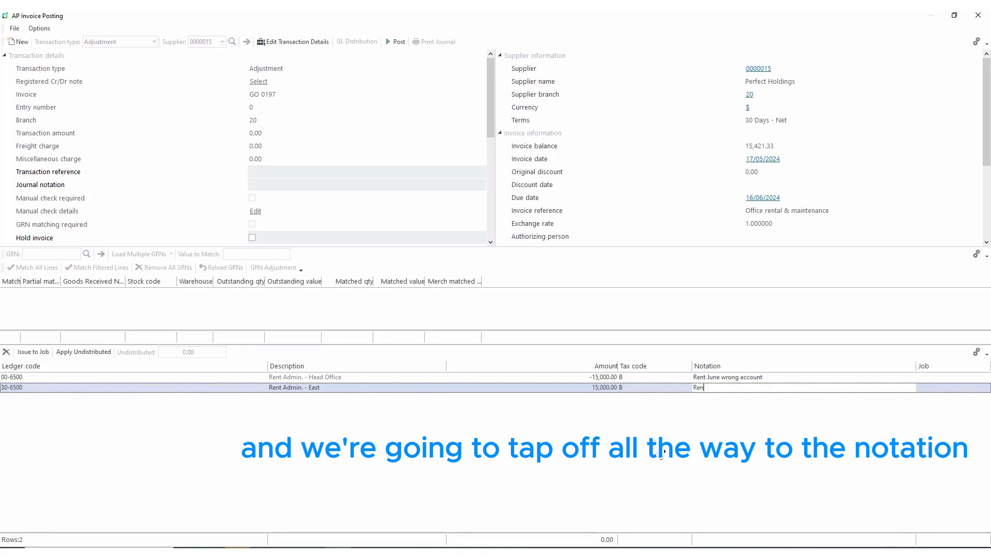
pyautogui.write('t')
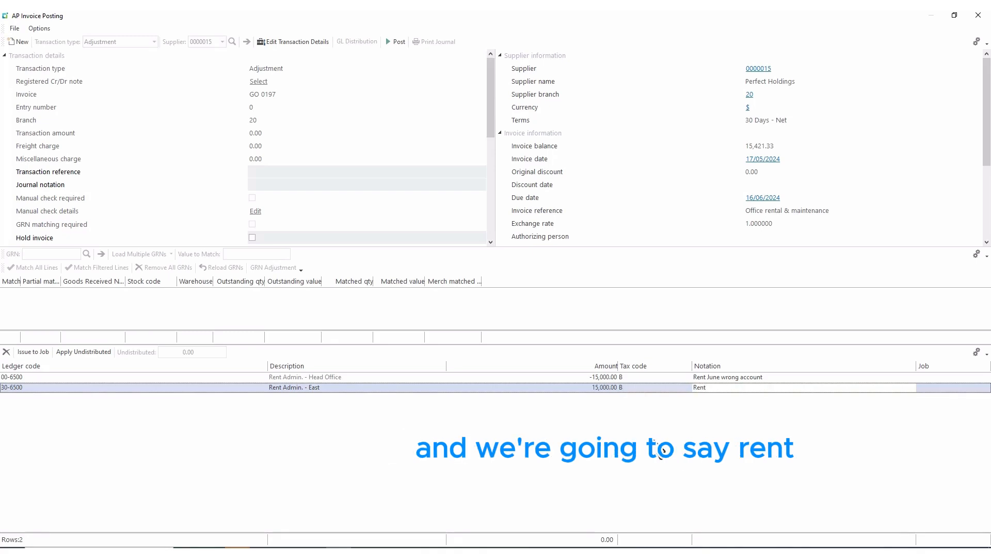
pyautogui.write(' June')
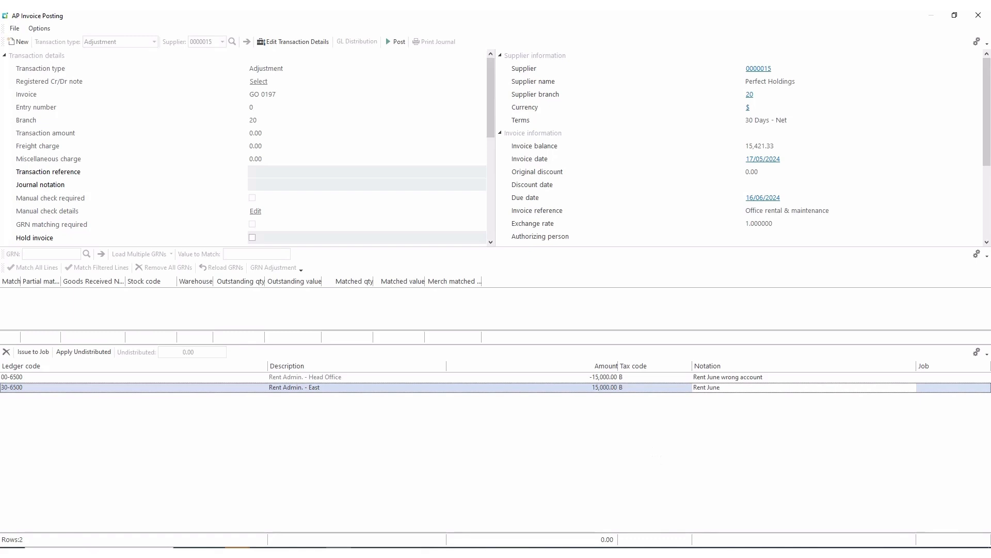
# Post the rent adjustment and close AP Invoice Posting.
pyautogui.click(394, 42)
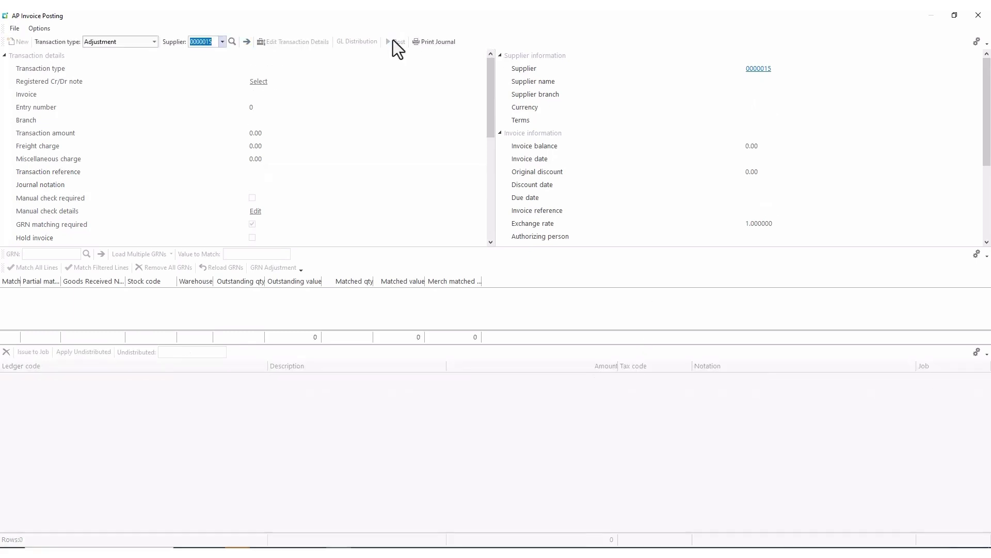
pyautogui.click(978, 15)
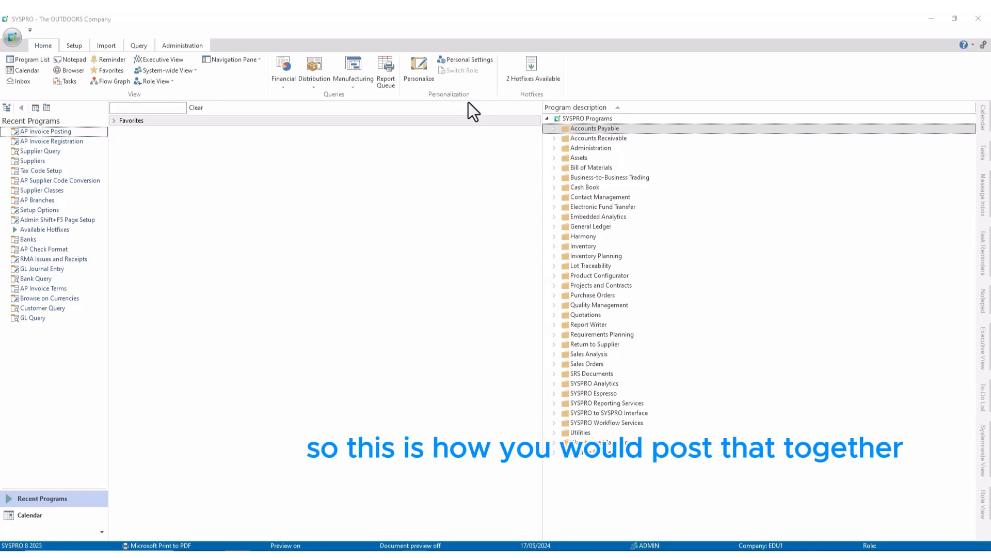
# Open AP Invoice Posting from Accounts Payable > Invoice Processing in a full-screen window.
pyautogui.click(554, 129)
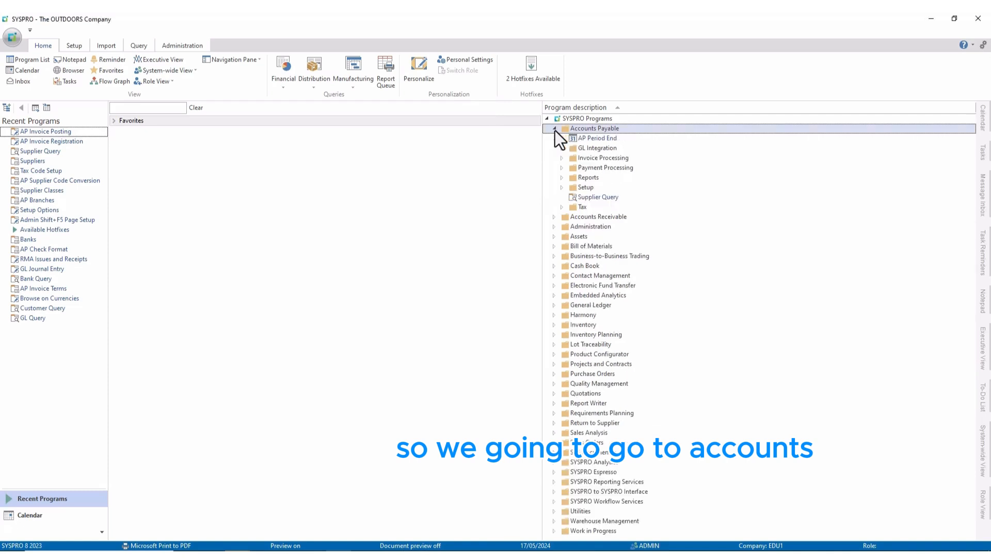
pyautogui.click(562, 158)
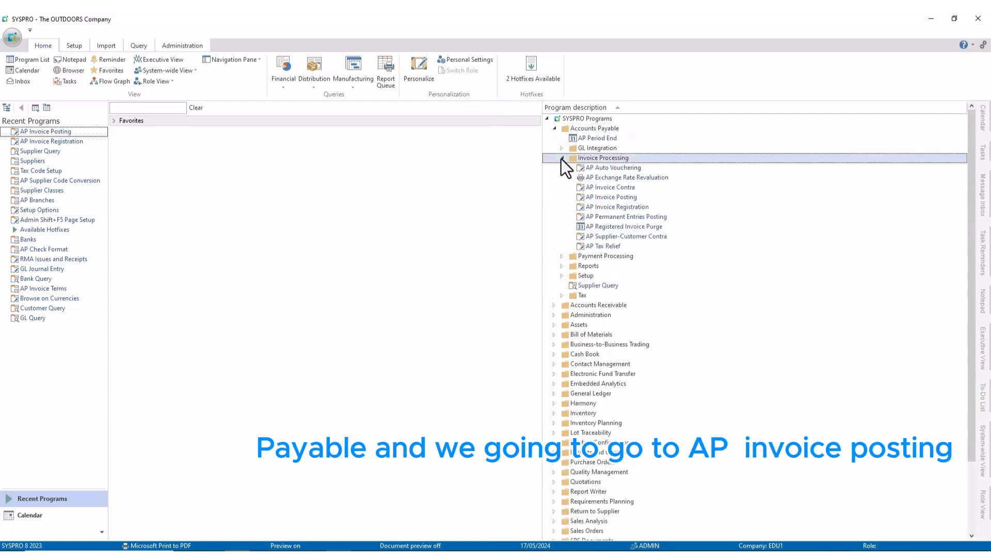
pyautogui.click(596, 198)
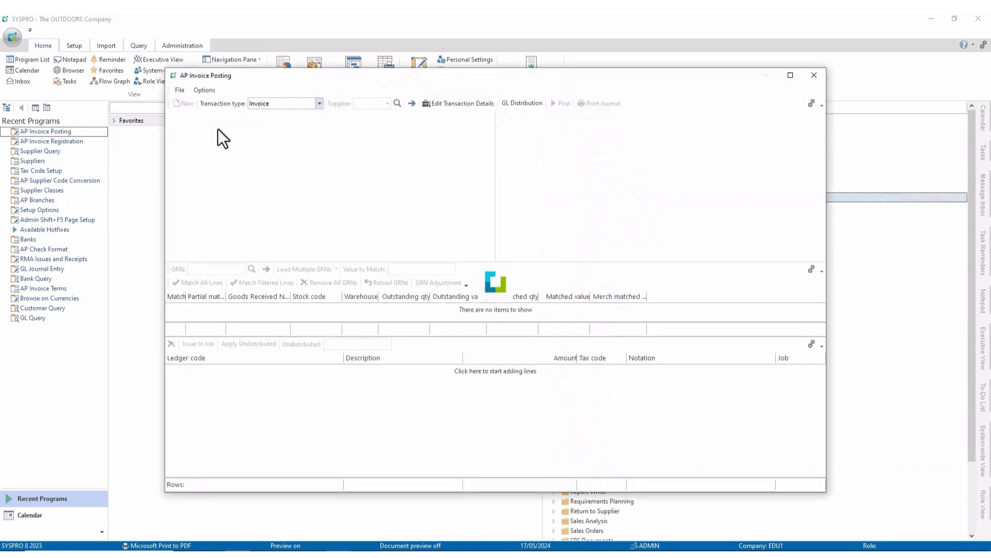
pyautogui.click(790, 76)
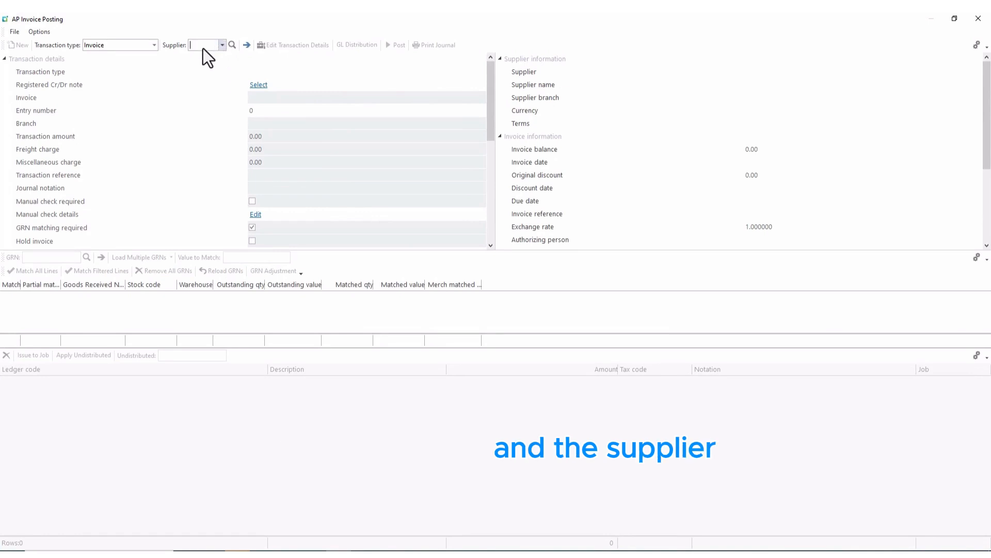
# Enter a new invoice GO 0197 for supplier 0000015, Perfect Holdings.
pyautogui.write('5')
pyautogui.press('Tab')
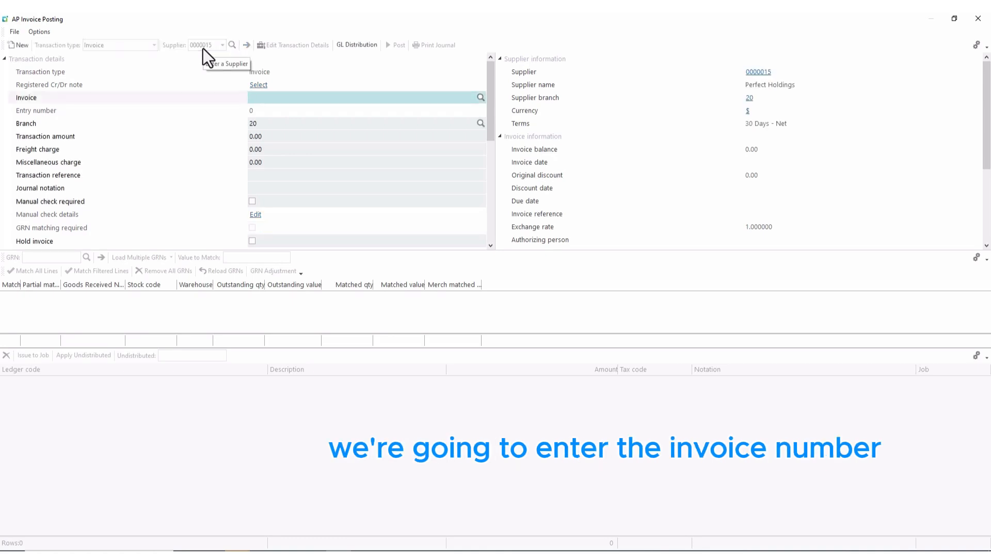
pyautogui.write('GO 0')
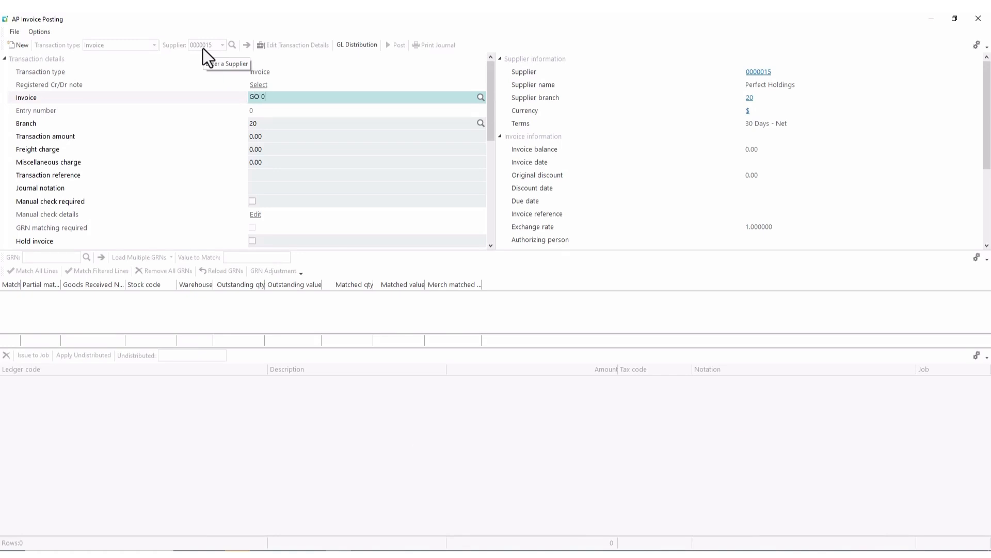
pyautogui.write('19')
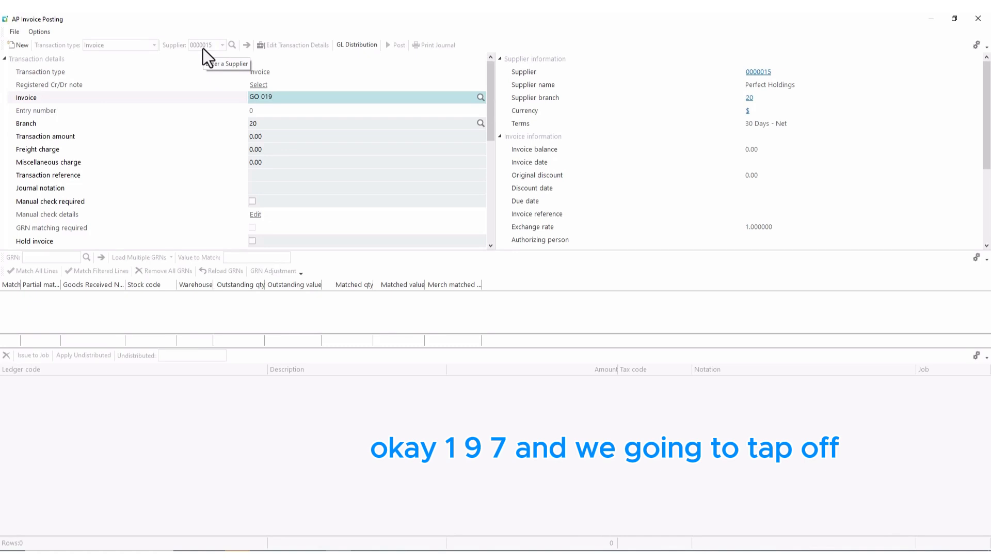
pyautogui.write('7')
pyautogui.press('Tab')
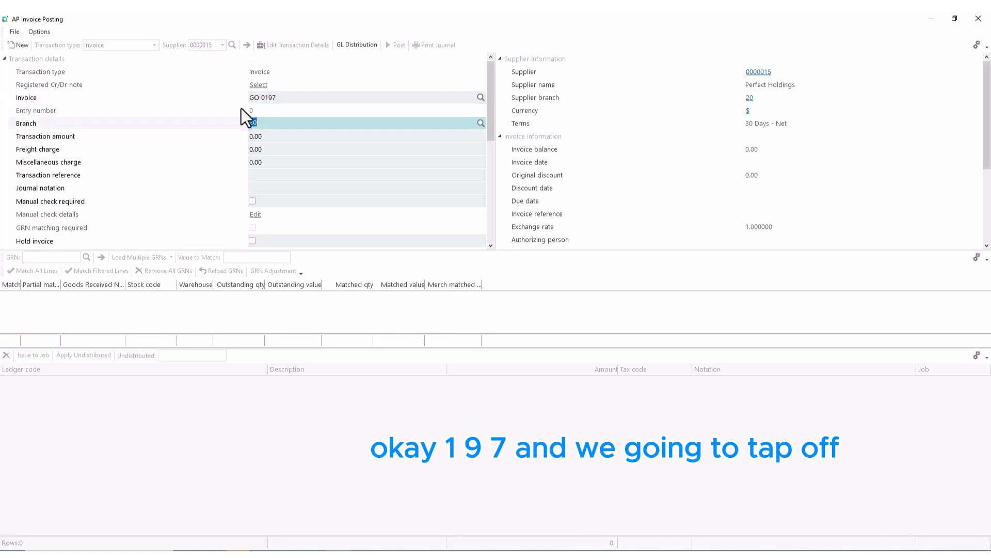
# Give invoice GO 0197 amount 15,421.33 and reference 'Office rental & maintenance'.
pyautogui.click(267, 136)
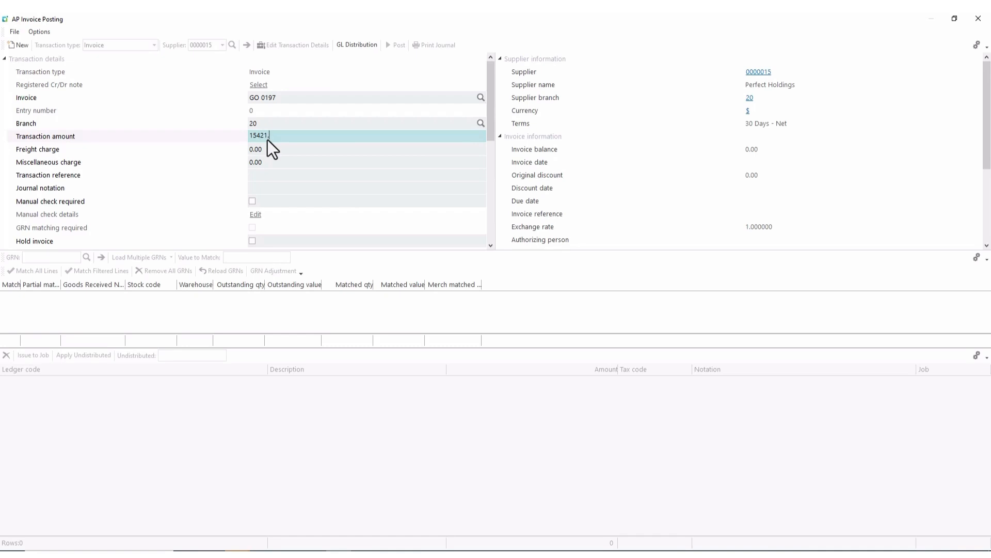
pyautogui.write('33')
pyautogui.press('Tab')
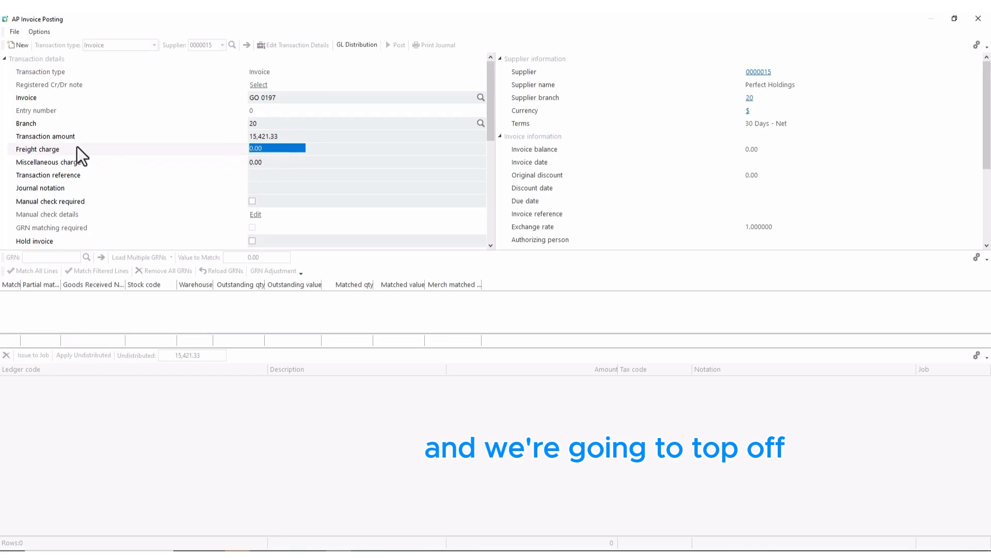
pyautogui.click(259, 179)
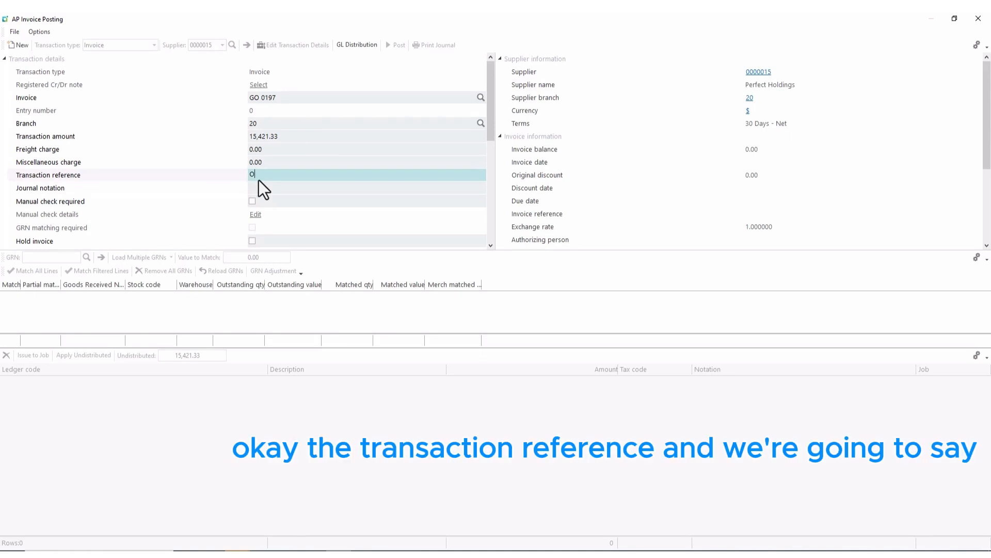
pyautogui.write('Office re')
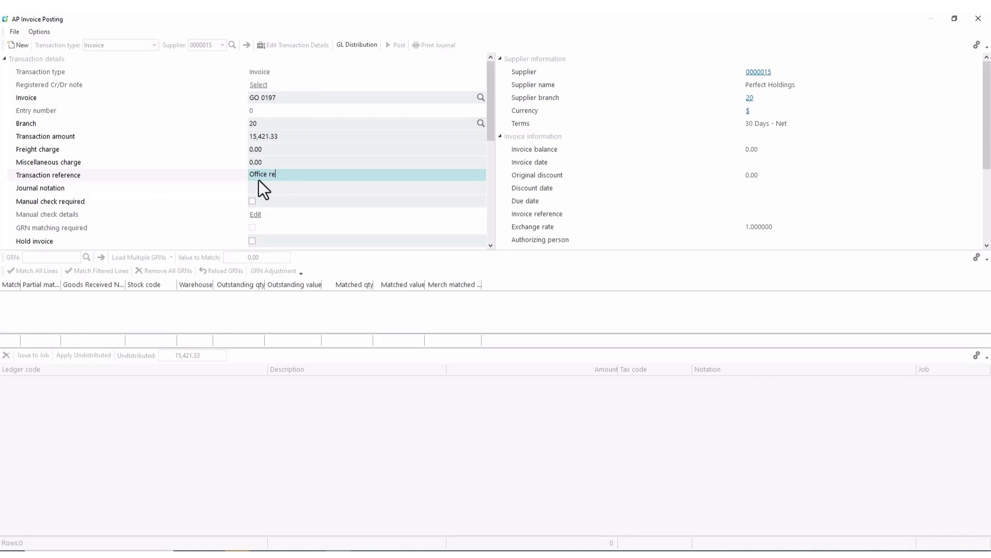
pyautogui.write('ntal & main')
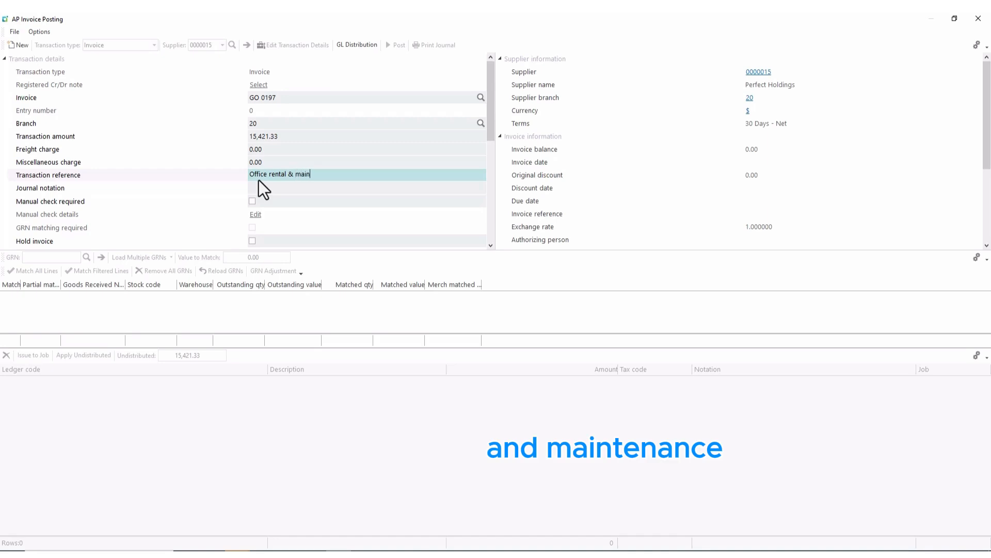
pyautogui.write('ten')
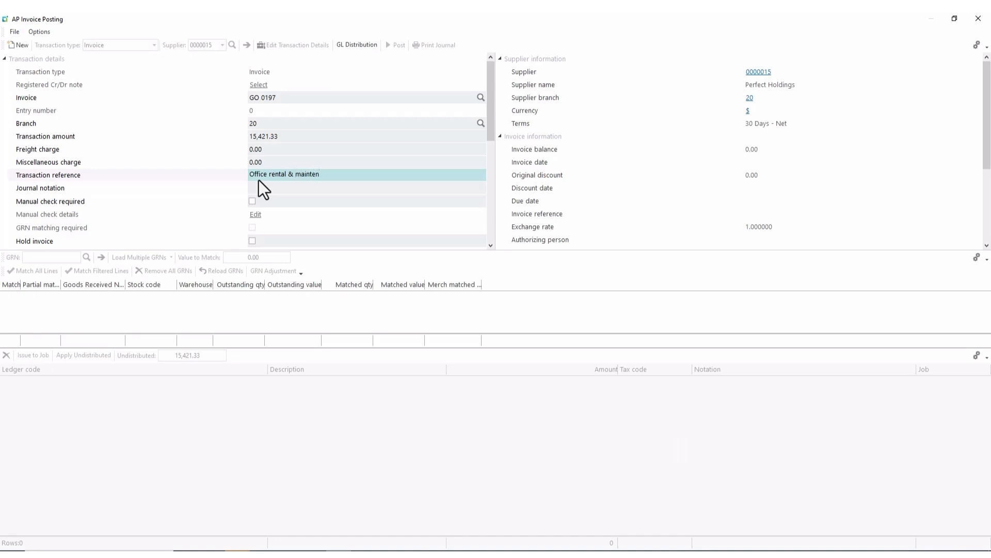
pyautogui.write('ance')
pyautogui.click(262, 184)
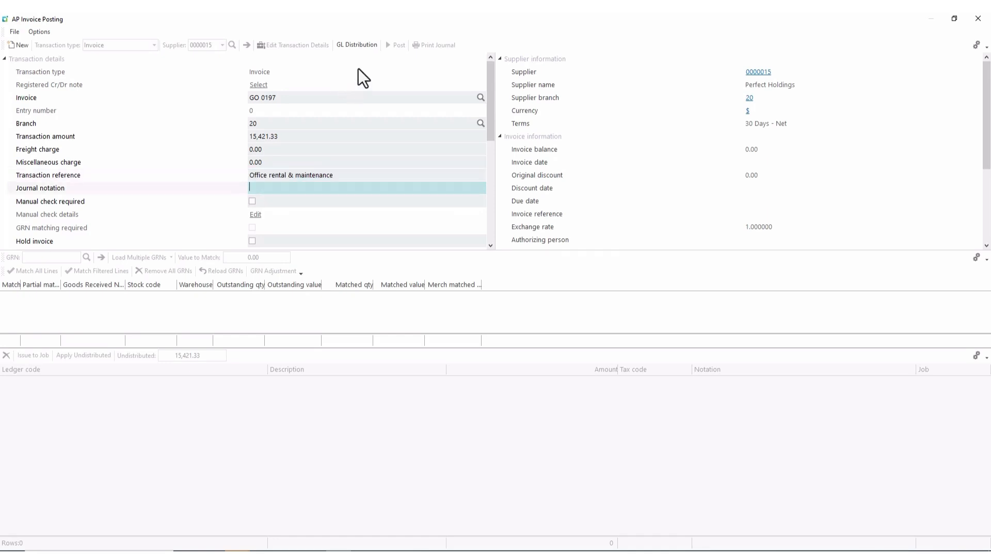
# Distribute 15,000.00 of the invoice to ledger 00-6500 with tax code B, noted 'Rent June'.
pyautogui.click(346, 45)
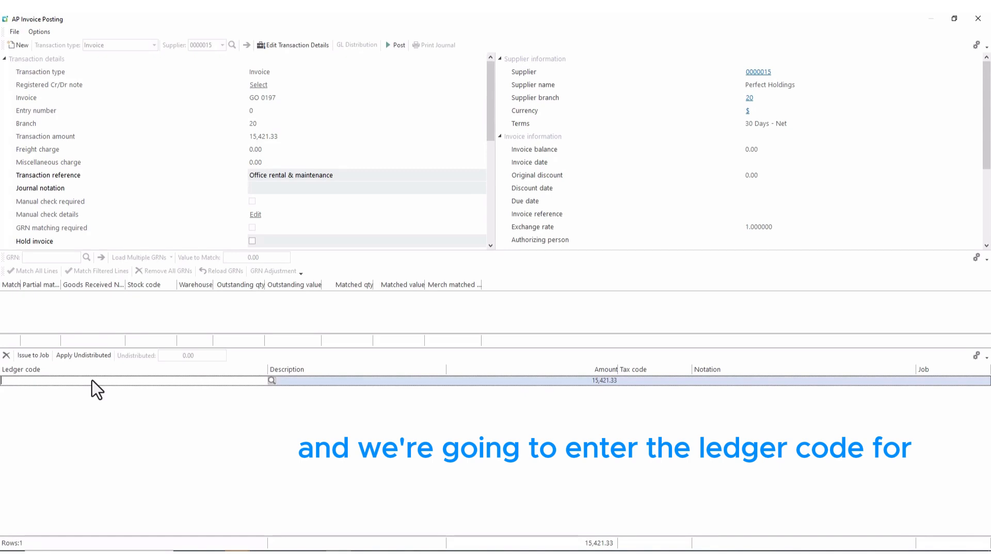
pyautogui.write('00')
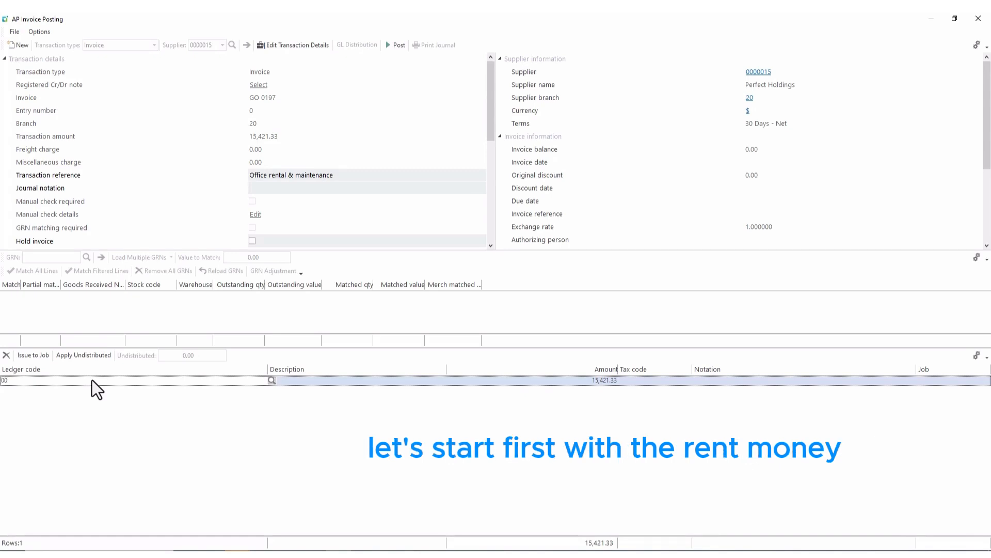
pyautogui.write('-')
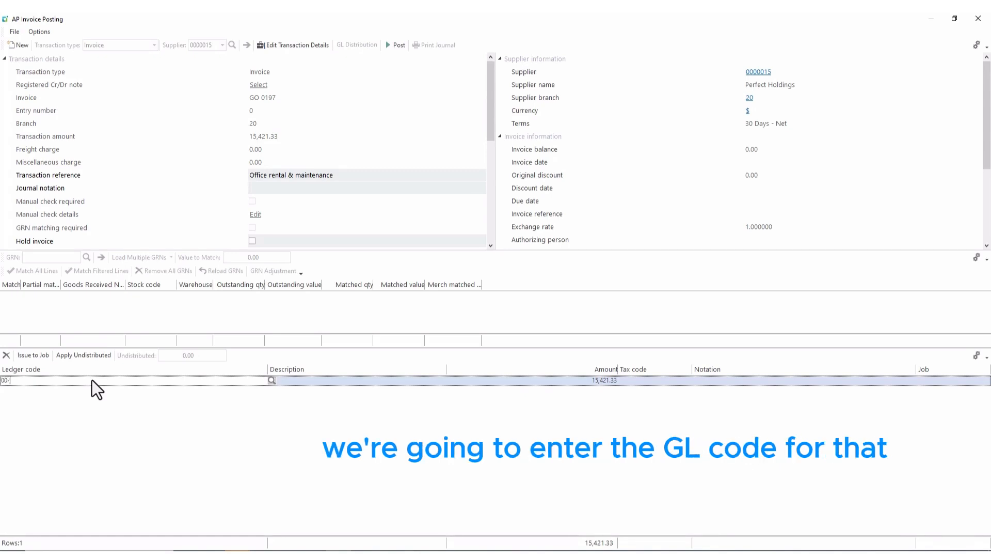
pyautogui.write('6500')
pyautogui.press('Tab')
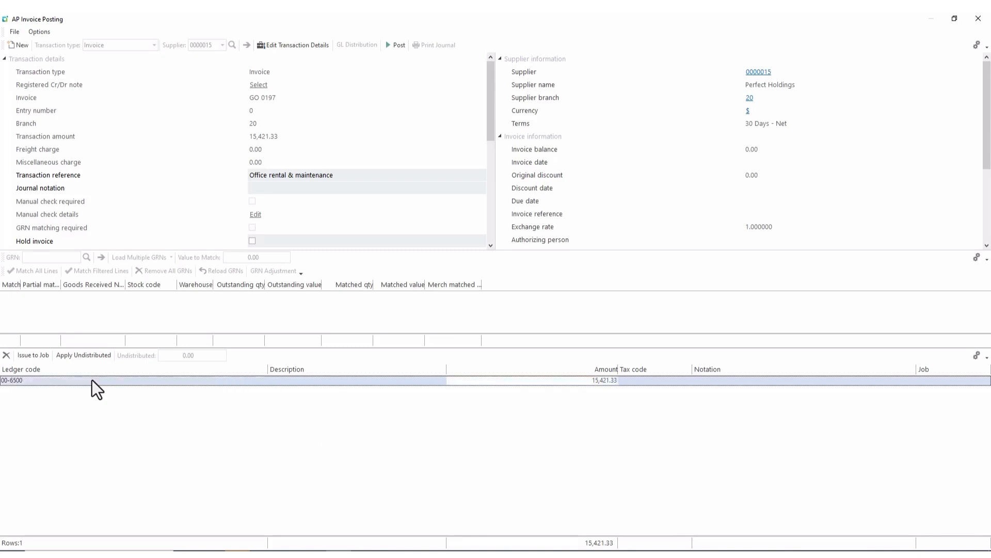
pyautogui.write('1')
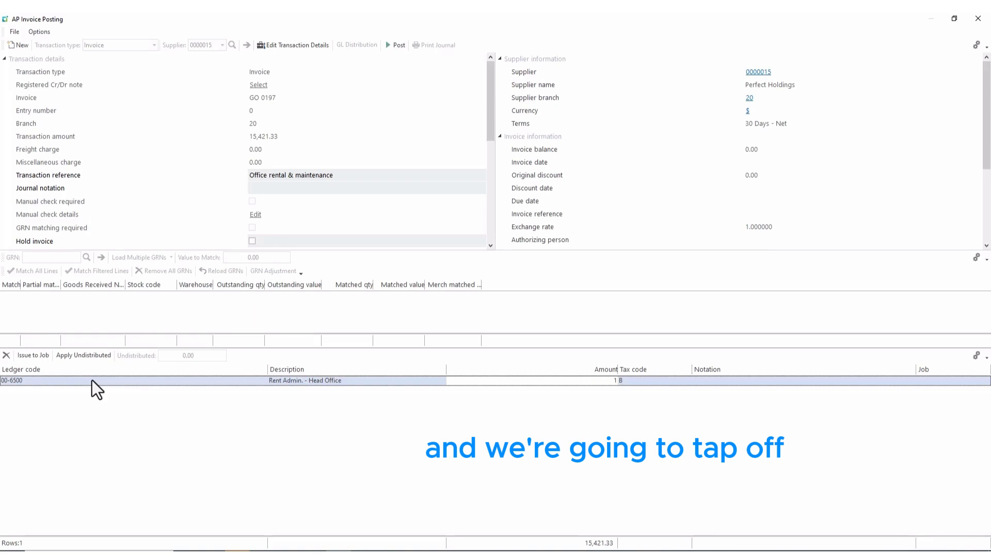
pyautogui.write('5')
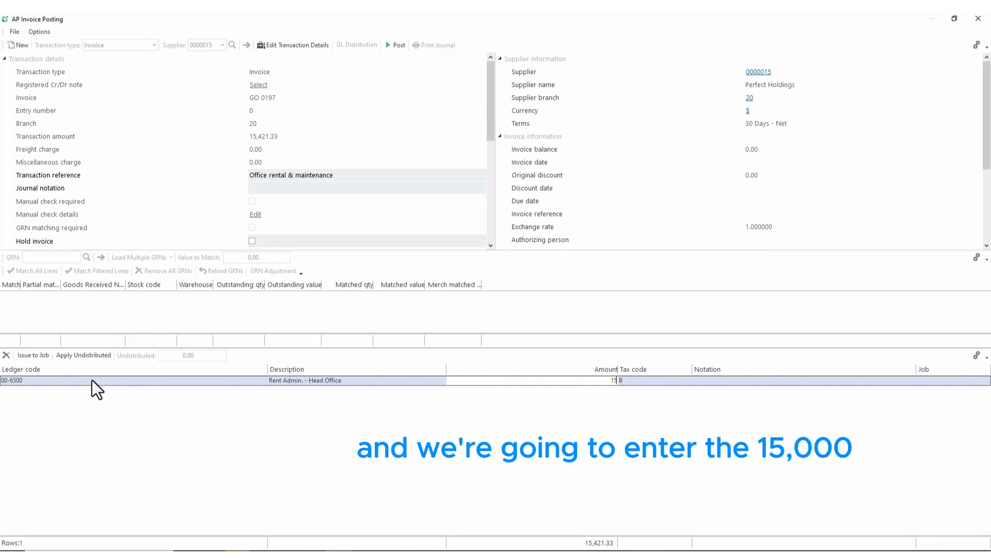
pyautogui.write('000')
pyautogui.press('Tab')
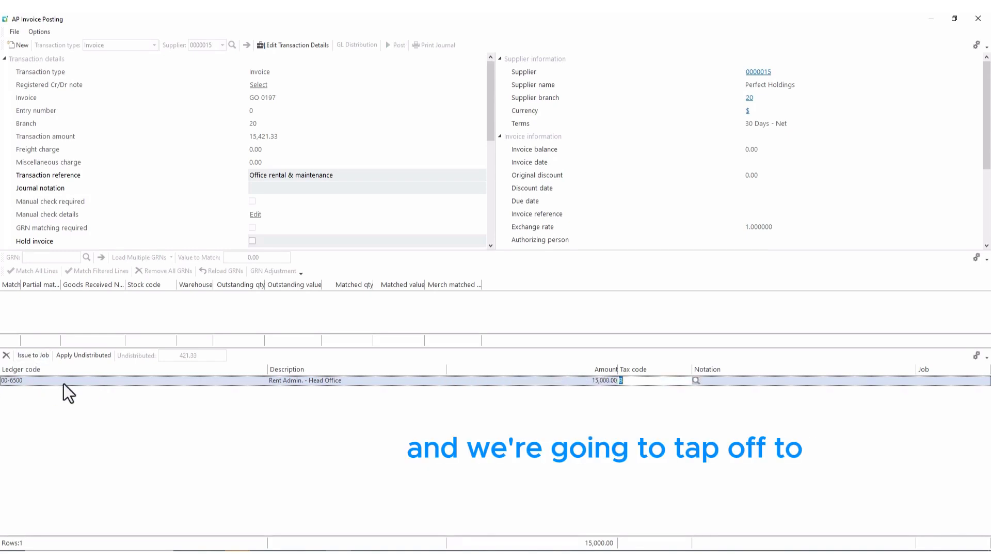
pyautogui.press('Tab')
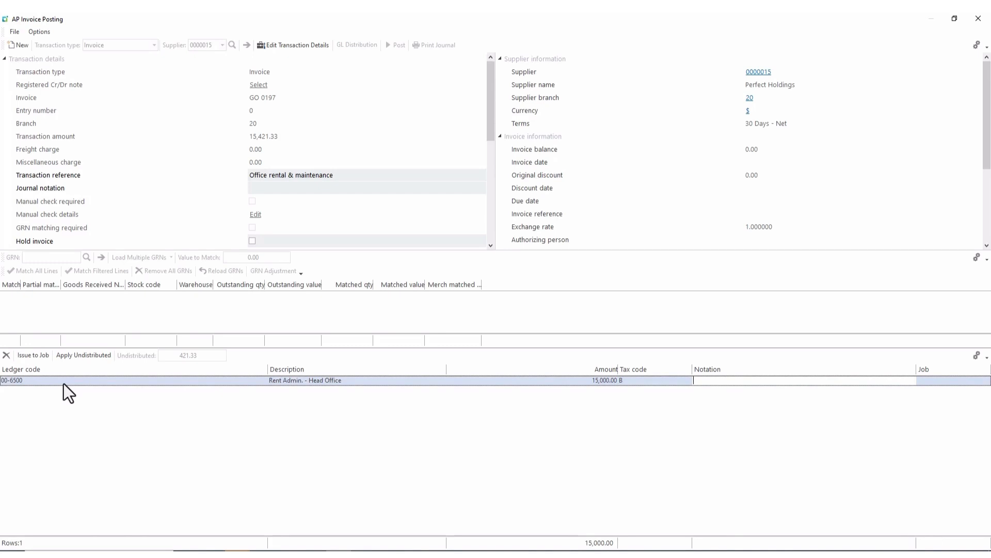
pyautogui.write('Re')
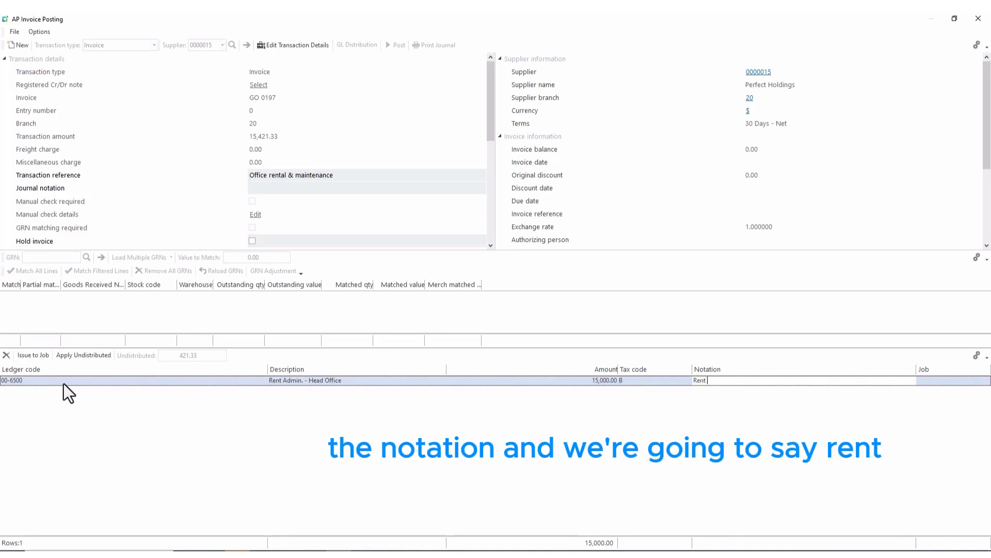
pyautogui.write('nt')
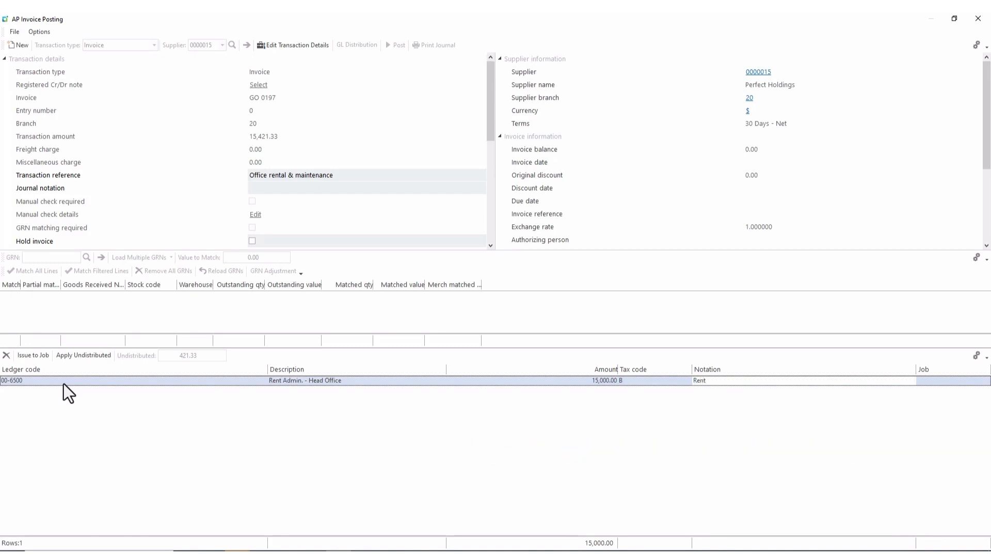
pyautogui.write(' June')
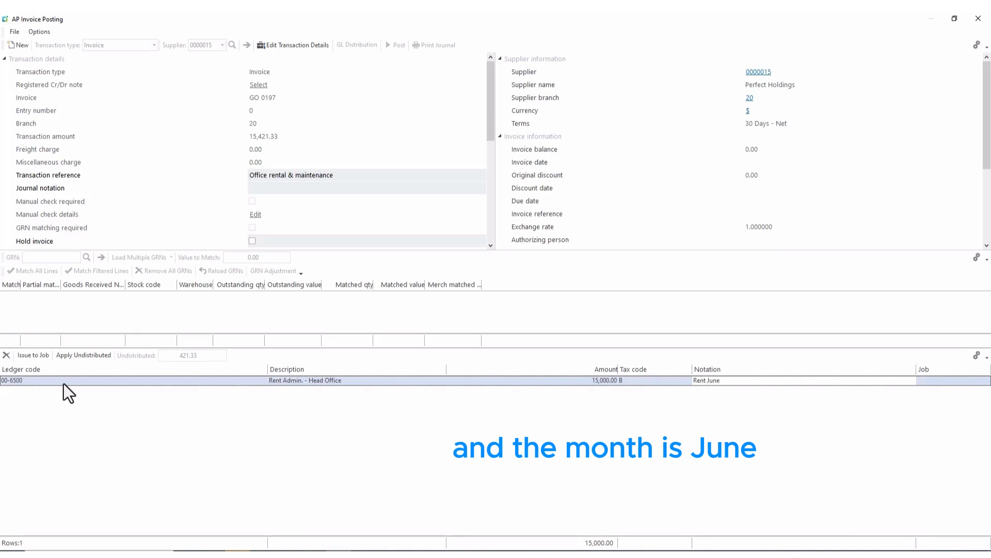
# Add a second line for the remaining 421.33 to ledger 00-6490 Office Maintenance.
pyautogui.click(6, 390)
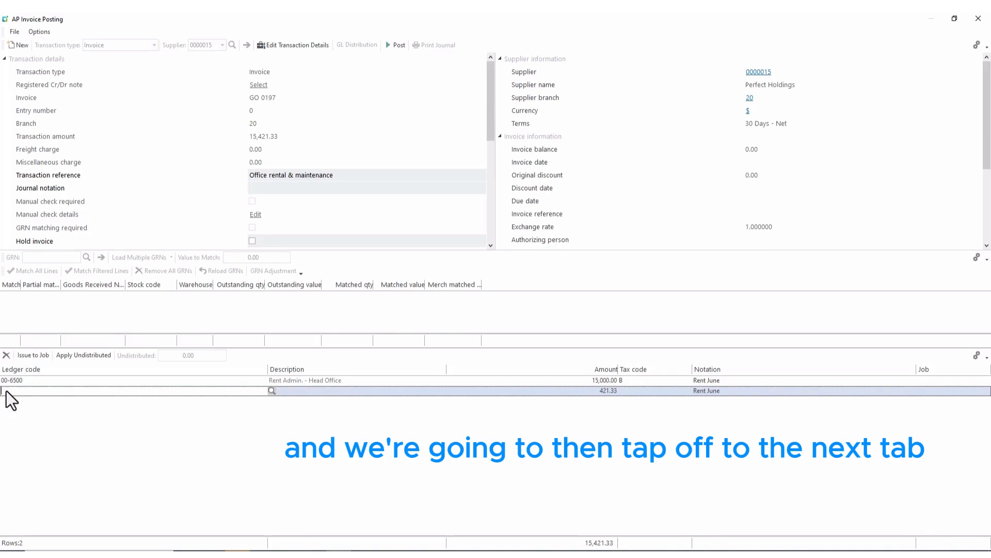
pyautogui.write('00')
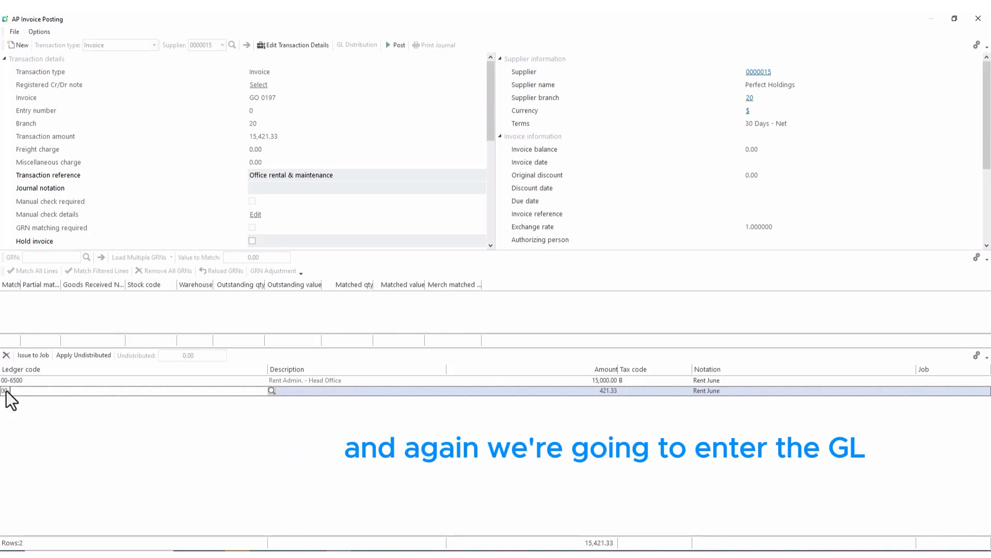
pyautogui.write('-6490')
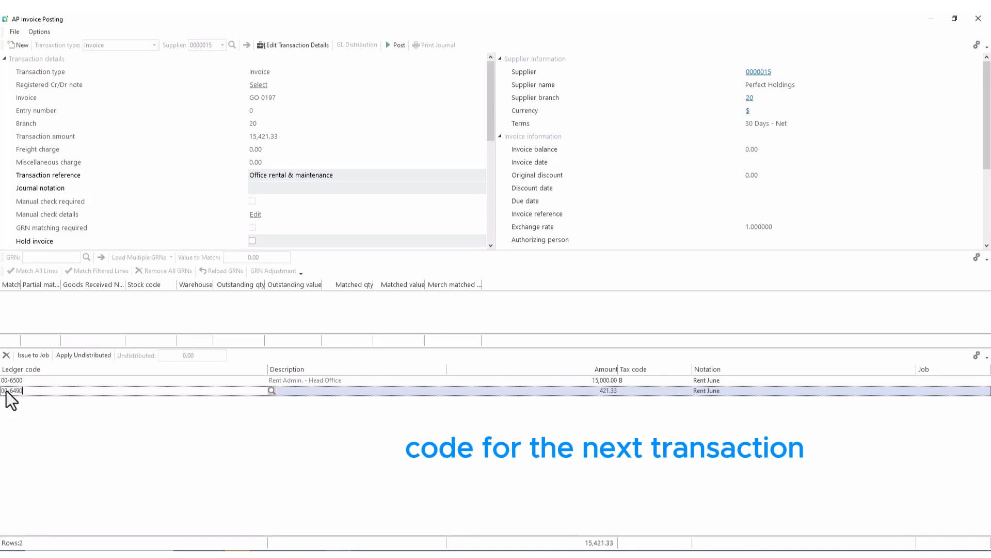
pyautogui.press('Tab')
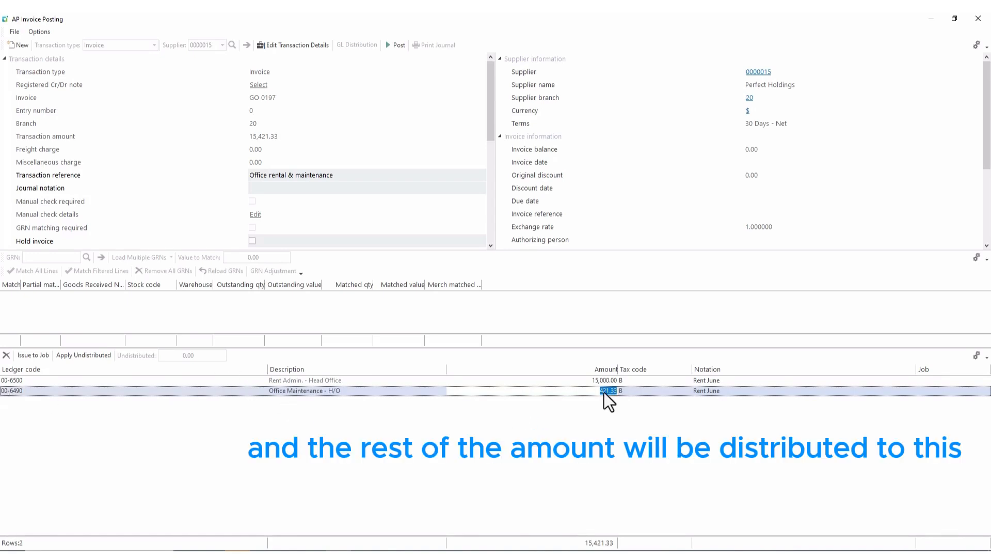
# Post the split invoice GO 0197, then relaunch AP Invoice Posting from the program tree.
pyautogui.click(395, 47)
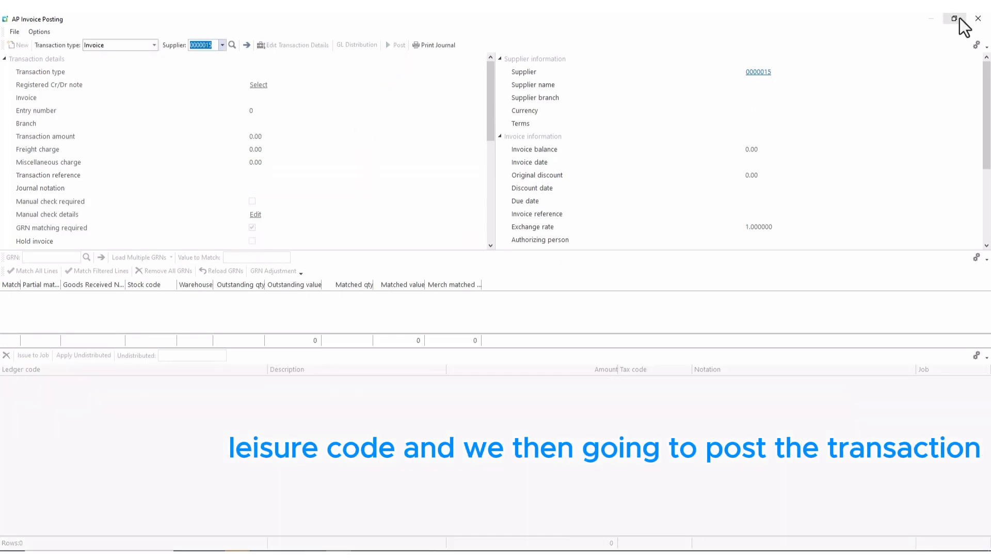
pyautogui.click(978, 18)
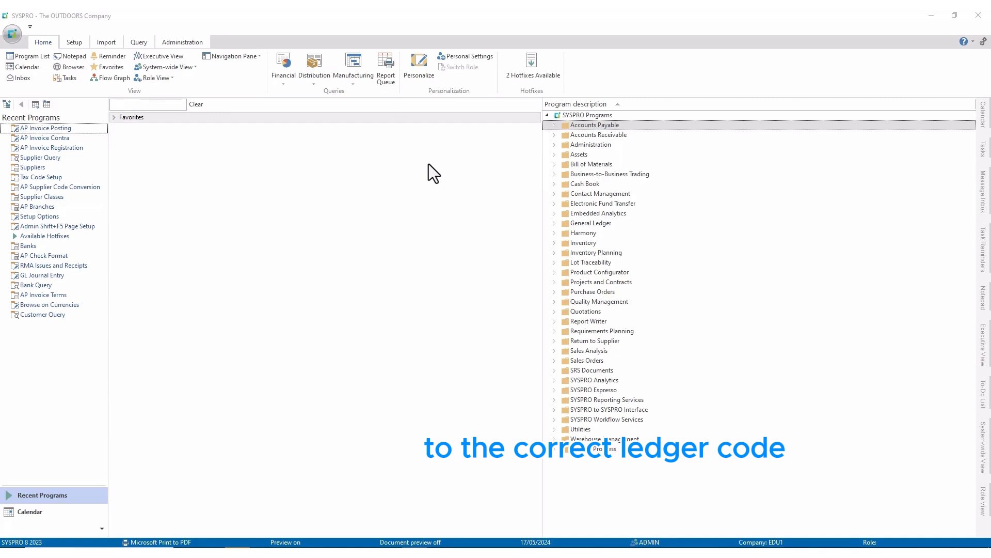
pyautogui.click(555, 126)
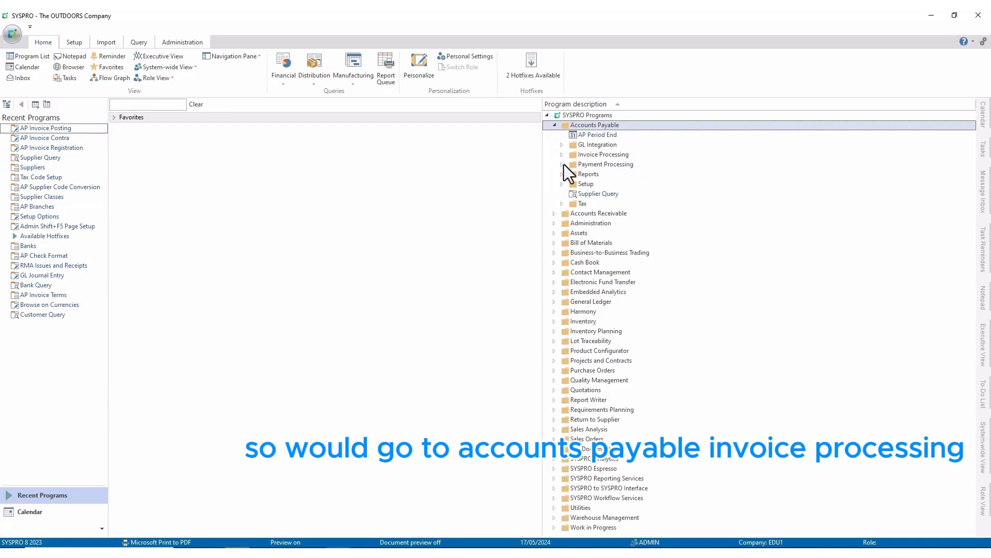
pyautogui.doubleClick(559, 154)
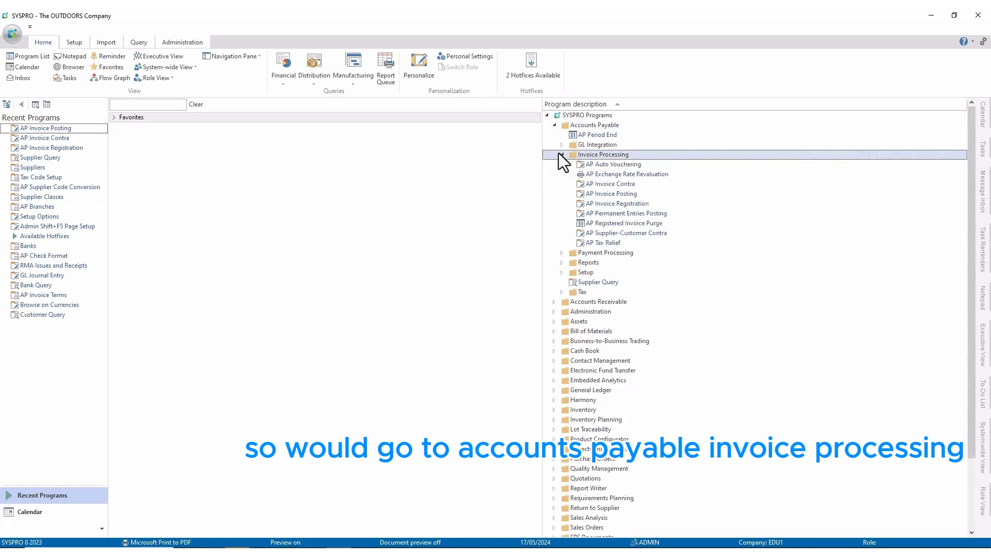
pyautogui.doubleClick(606, 196)
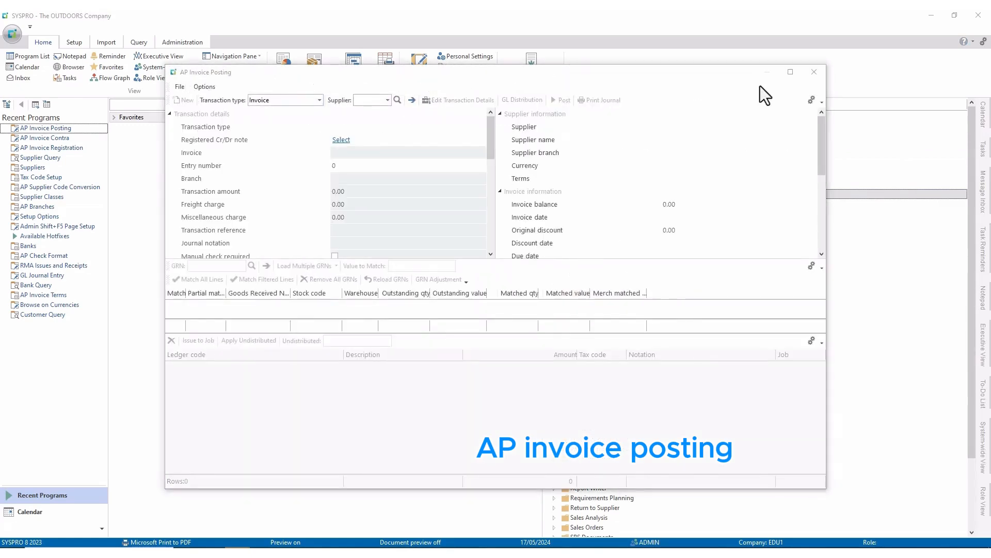
# Set up an Adjustment for supplier 15, Perfect Holdings, against invoice GO 0197 with its 15,421.33 balance.
pyautogui.click(790, 72)
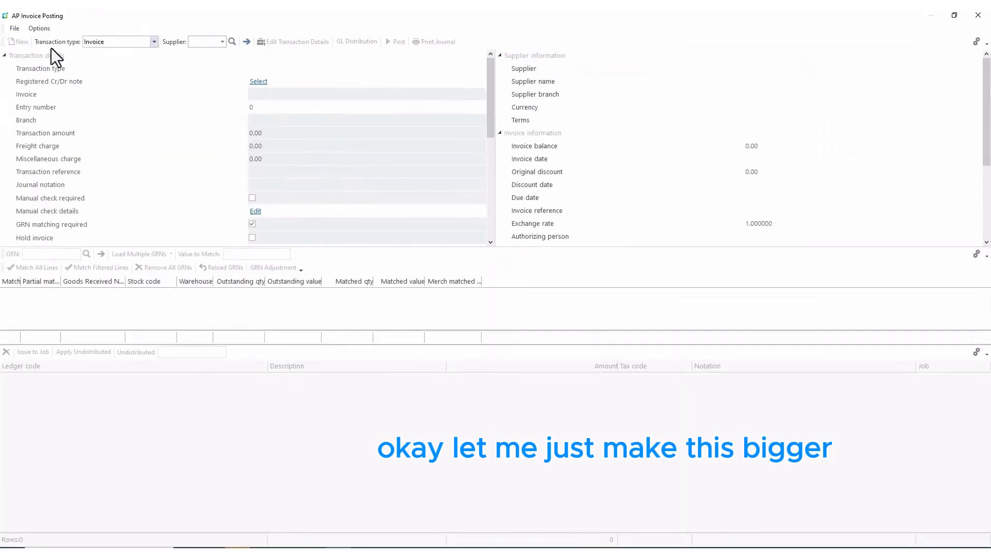
pyautogui.click(154, 43)
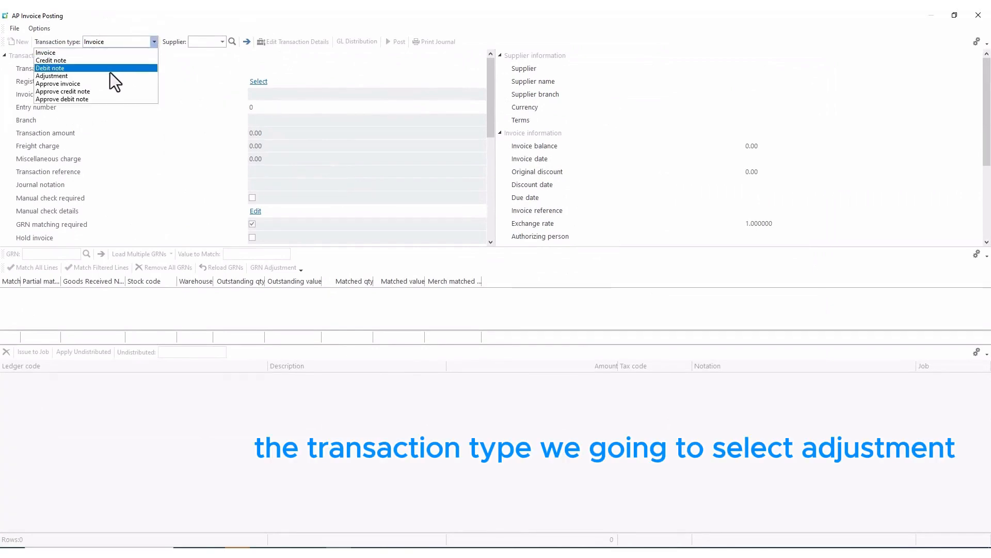
pyautogui.click(109, 76)
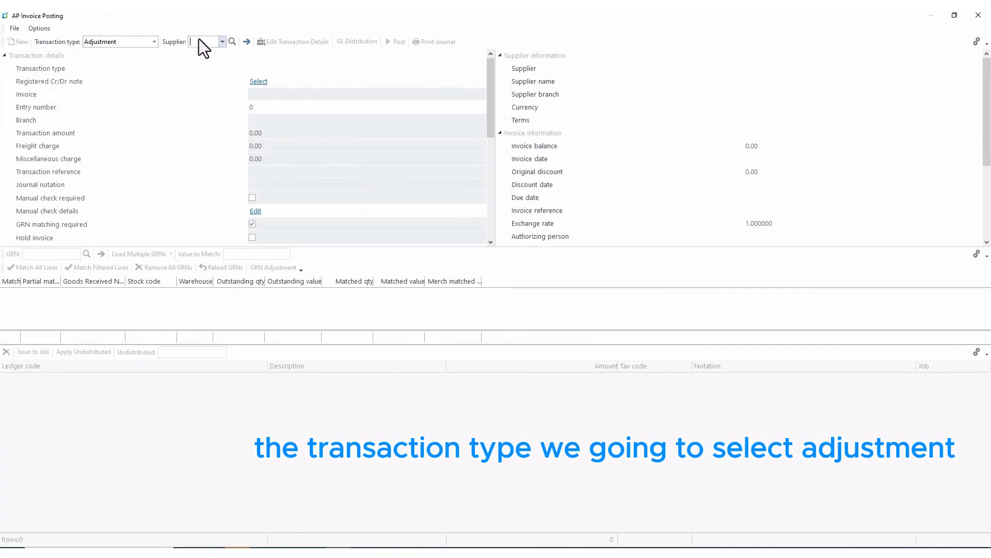
pyautogui.write('15')
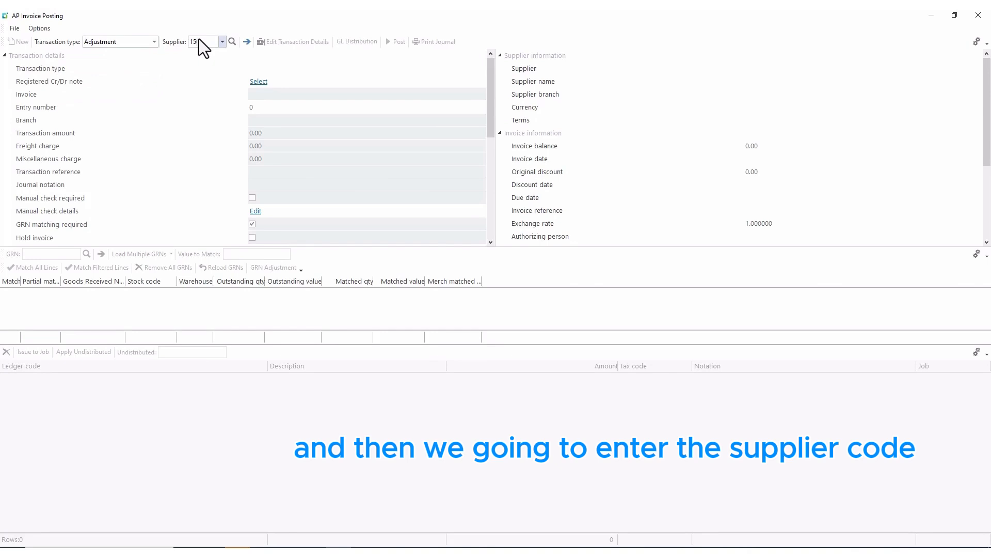
pyautogui.press('Return')
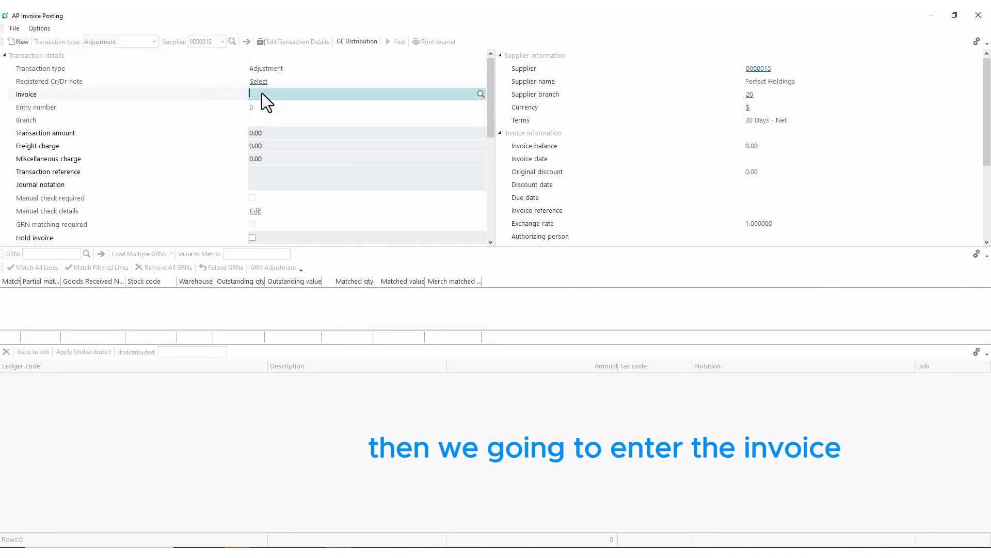
pyautogui.write('GO 0197')
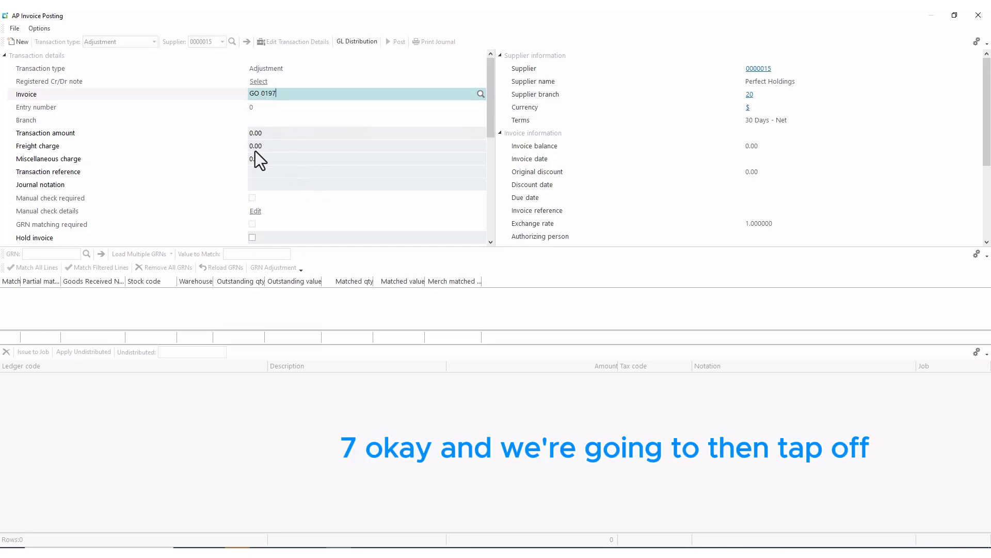
pyautogui.press('Tab')
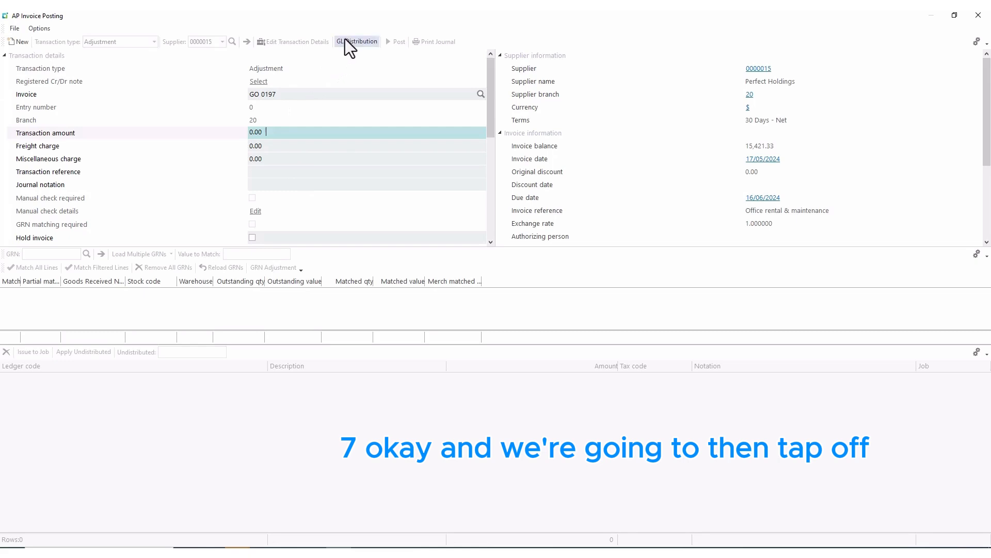
# Accept the zero-value adjustment and post -15,000.00 to ledger 00-6500, noted 'Rent June wrong account'.
pyautogui.click(345, 41)
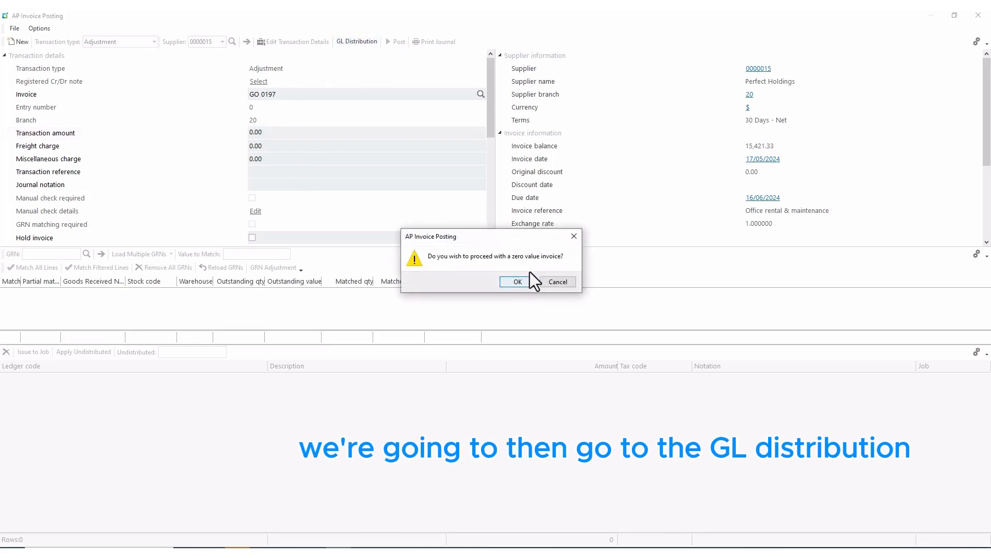
pyautogui.click(531, 281)
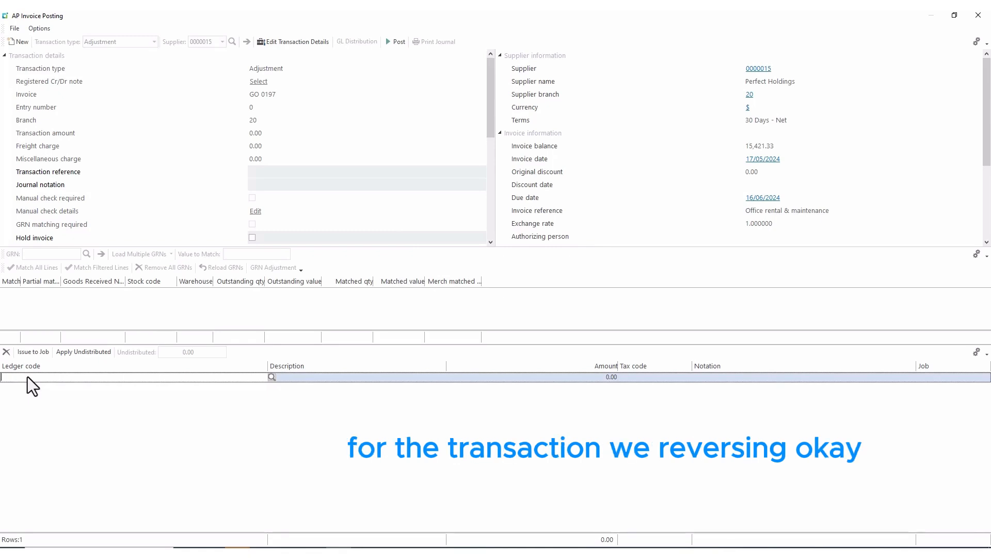
pyautogui.write('00-')
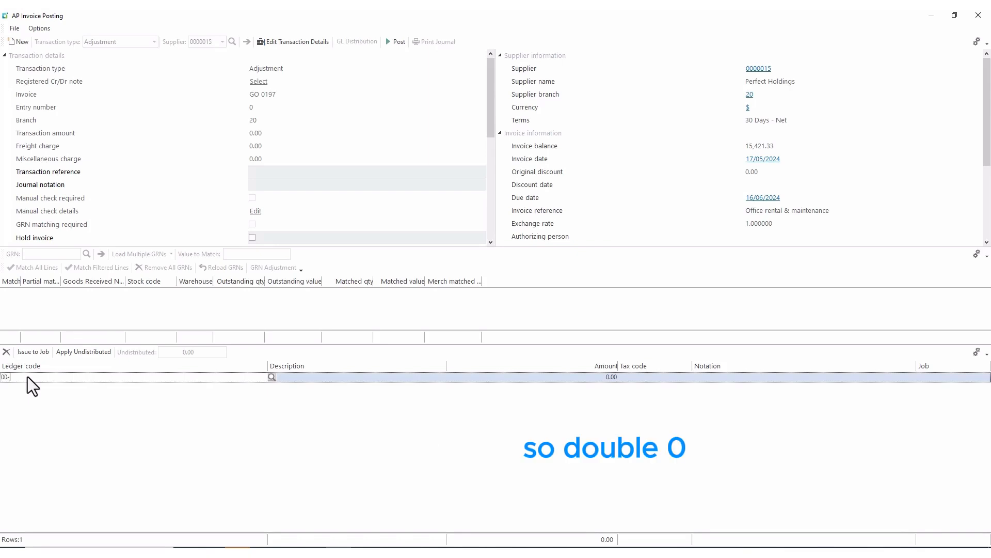
pyautogui.write('6500')
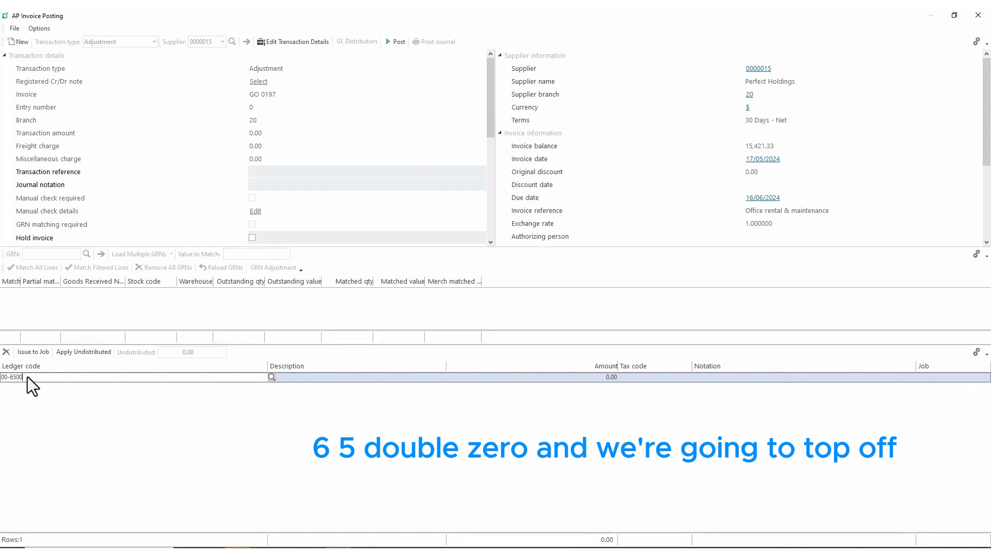
pyautogui.press('Tab')
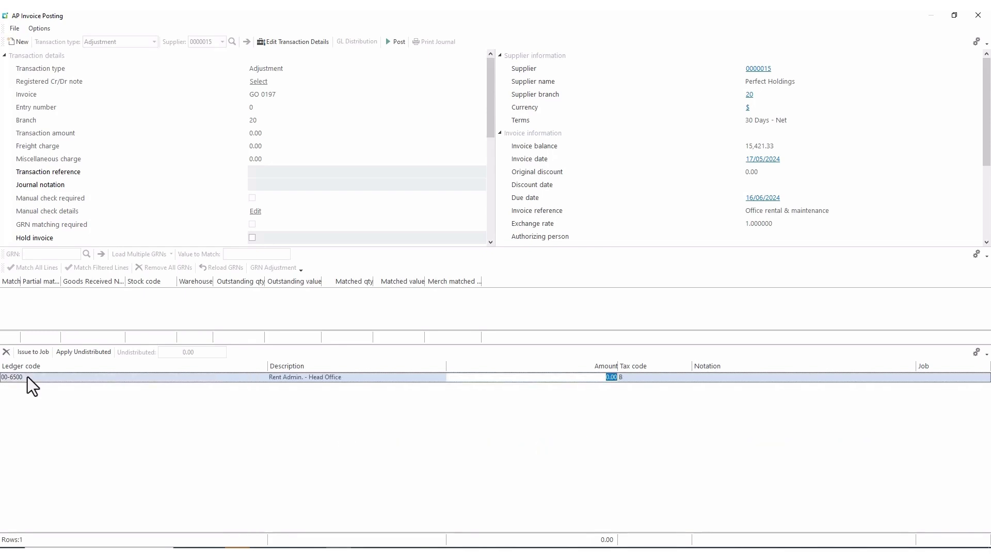
pyautogui.write('-15')
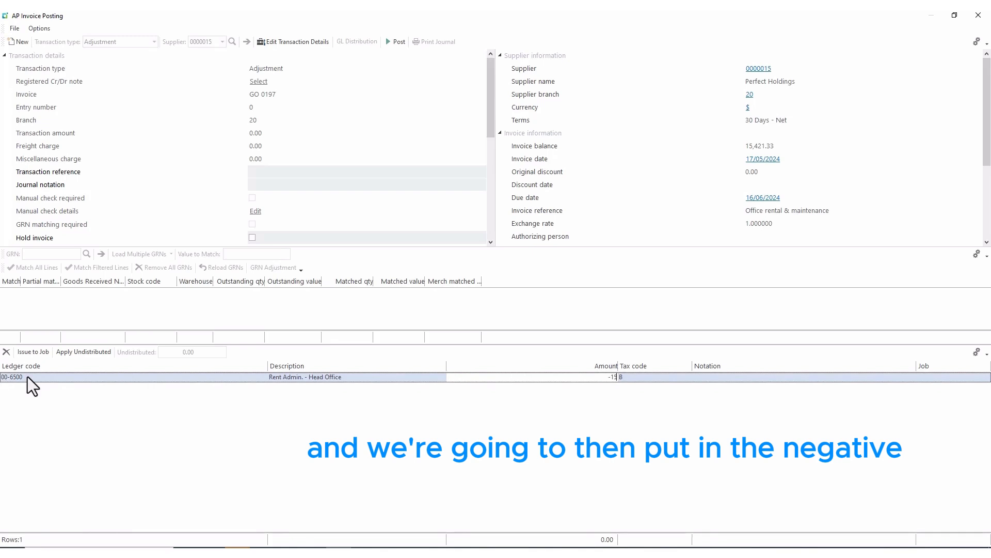
pyautogui.write('000')
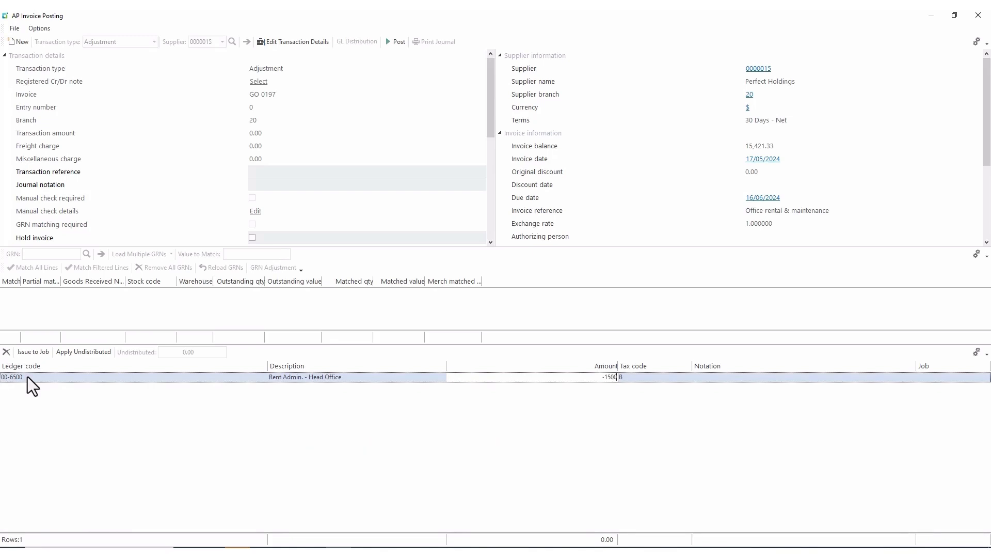
pyautogui.press('Tab')
pyautogui.press('Tab')
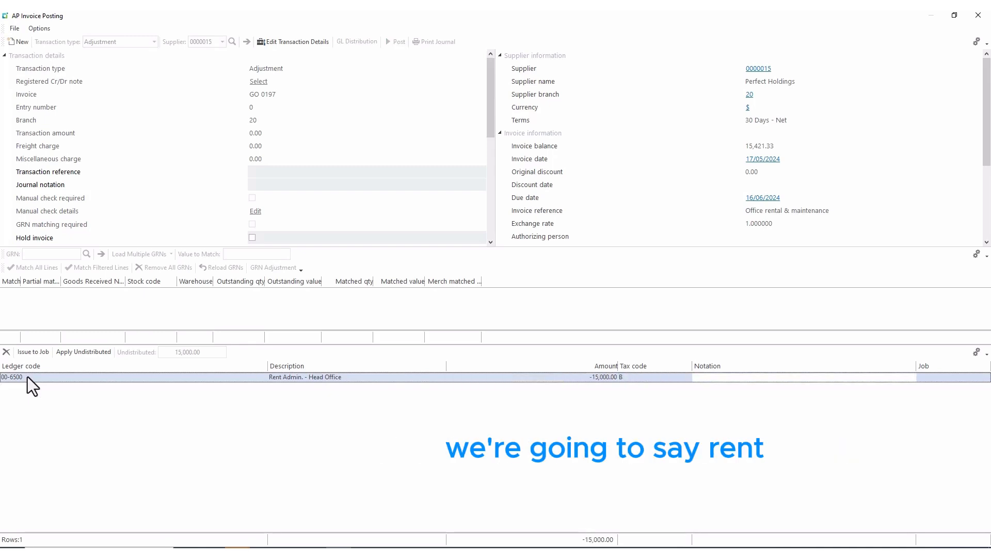
pyautogui.write('Rent June')
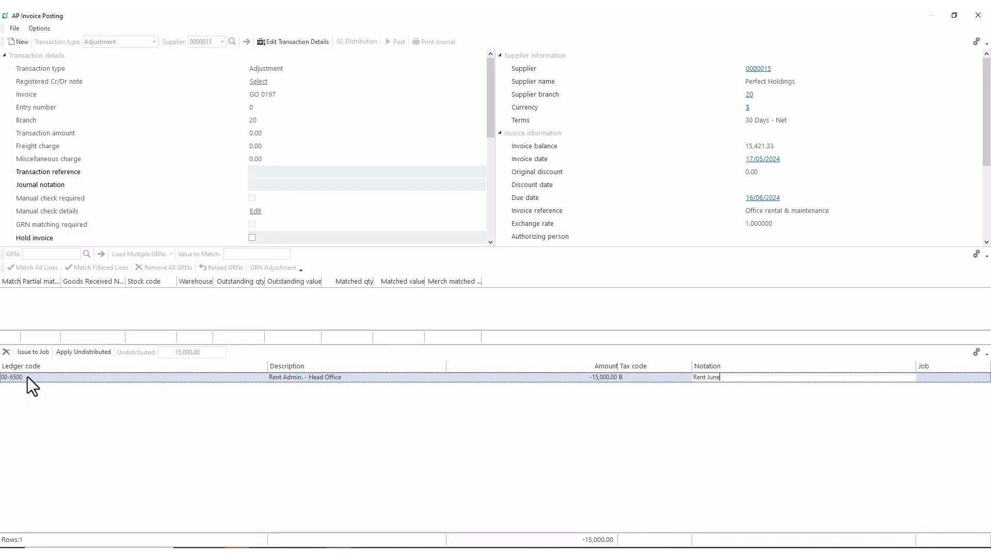
pyautogui.write(' wrong ')
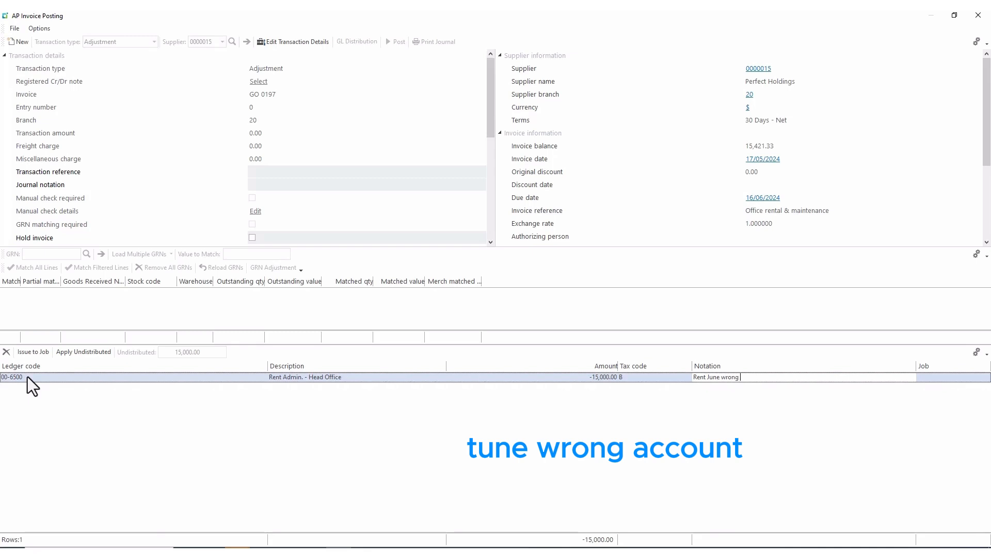
pyautogui.write('account')
pyautogui.press('Tab')
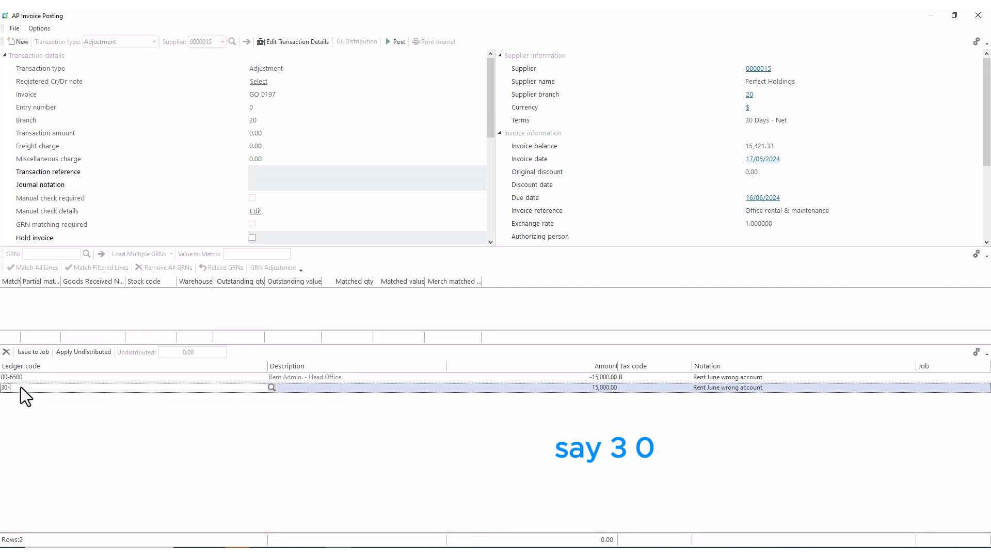
# Enter ledger 30-6500 (Rent Admin. - East) on the 15,000.00 line and note it 'Rent June'.
pyautogui.write('500')
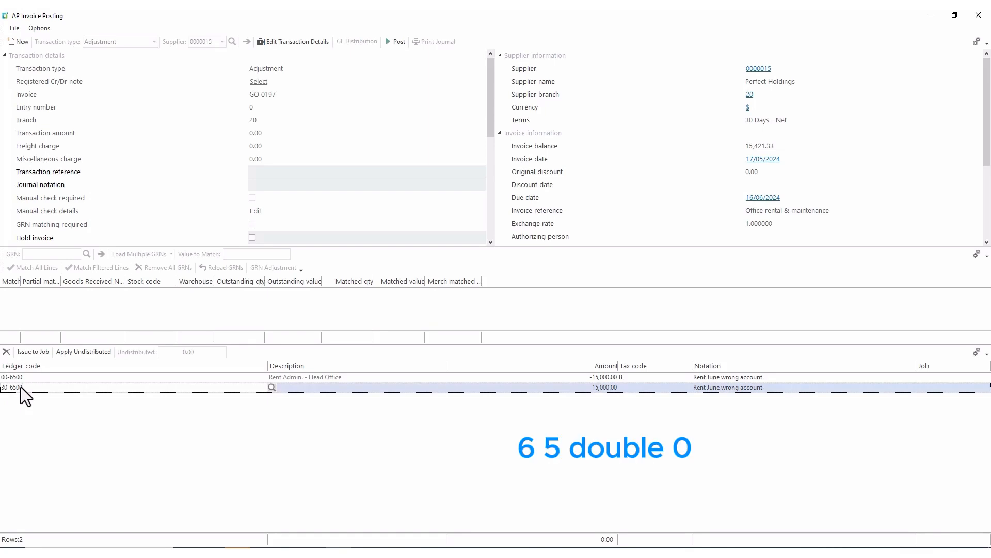
pyautogui.press('Tab')
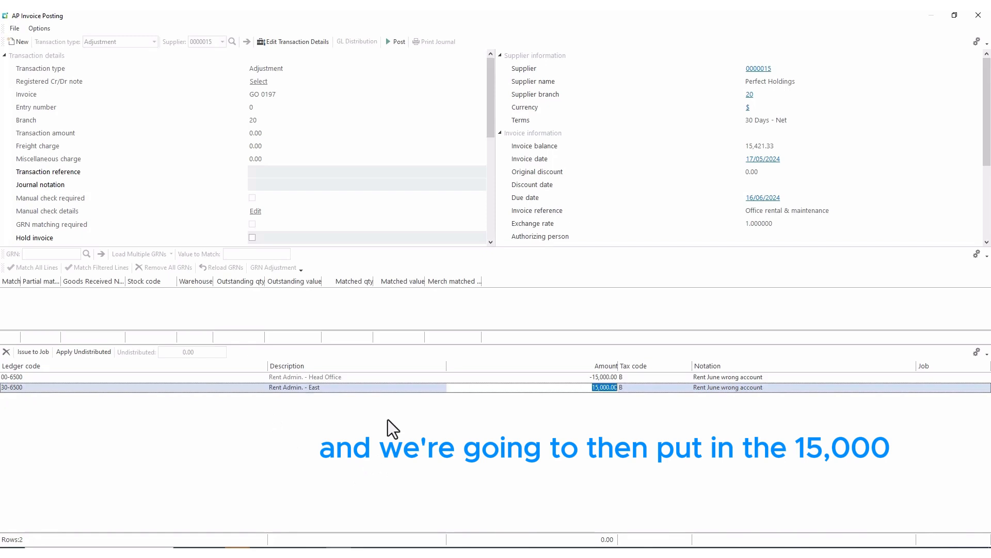
pyautogui.press('Tab')
pyautogui.press('Tab')
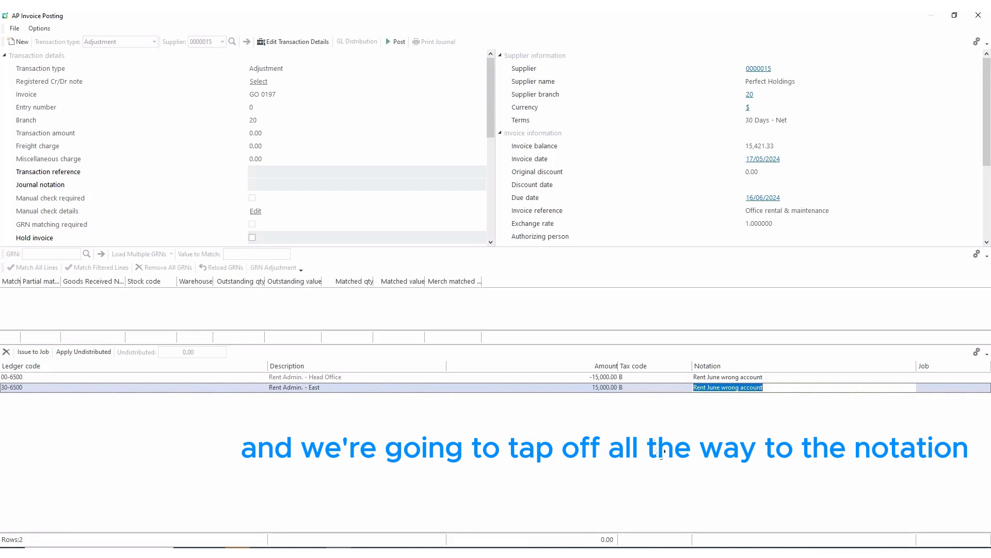
pyautogui.write('Rent J')
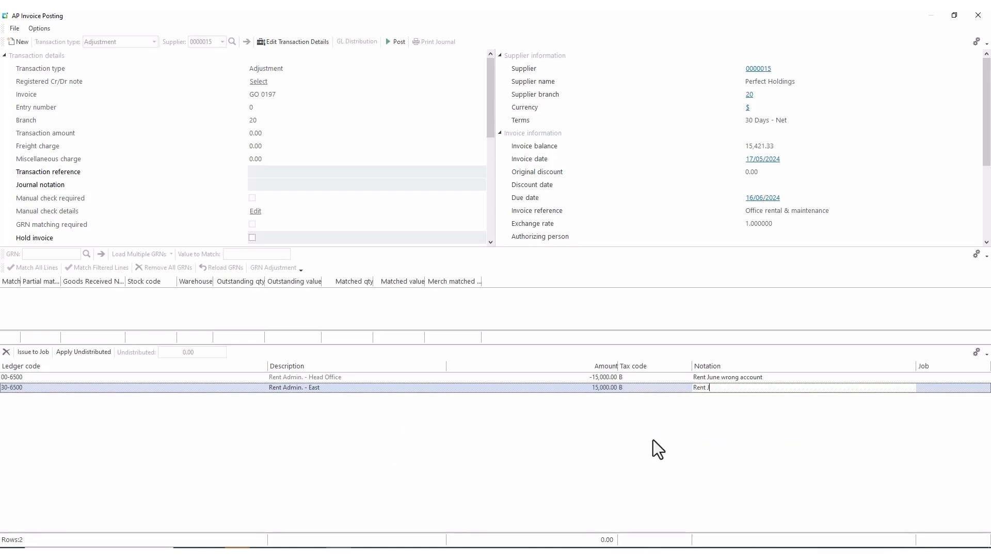
pyautogui.write('une')
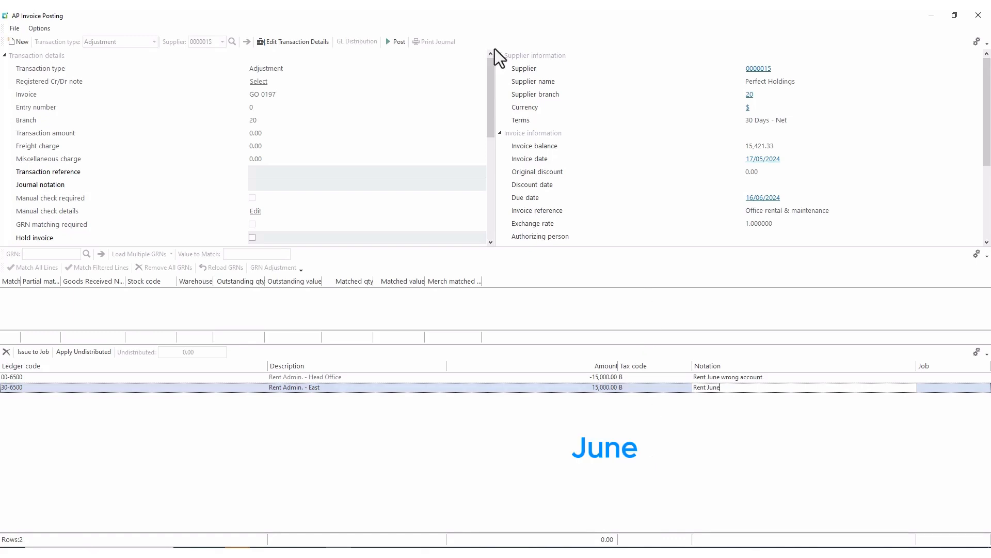
# Post the rent adjustment and close the AP Invoice Posting window.
pyautogui.click(394, 42)
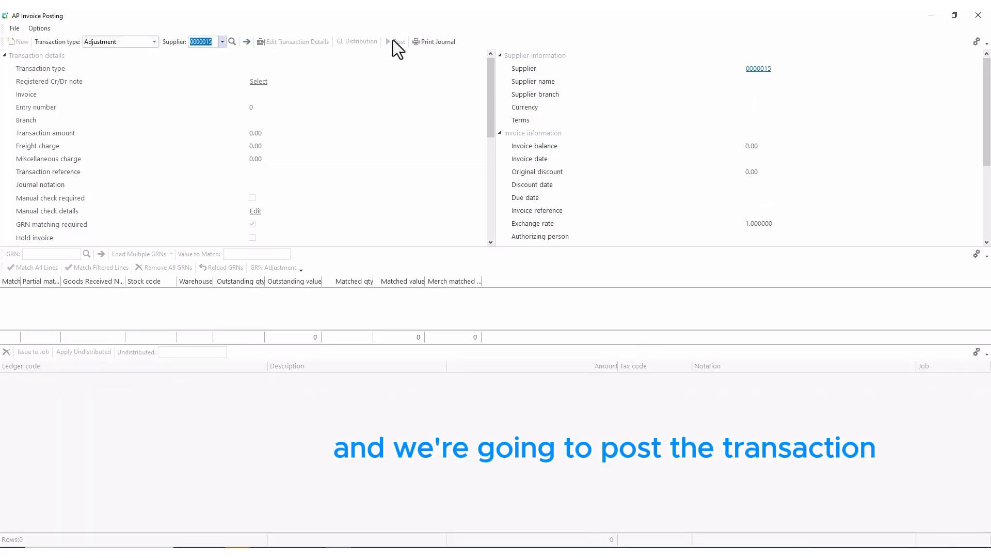
pyautogui.click(978, 15)
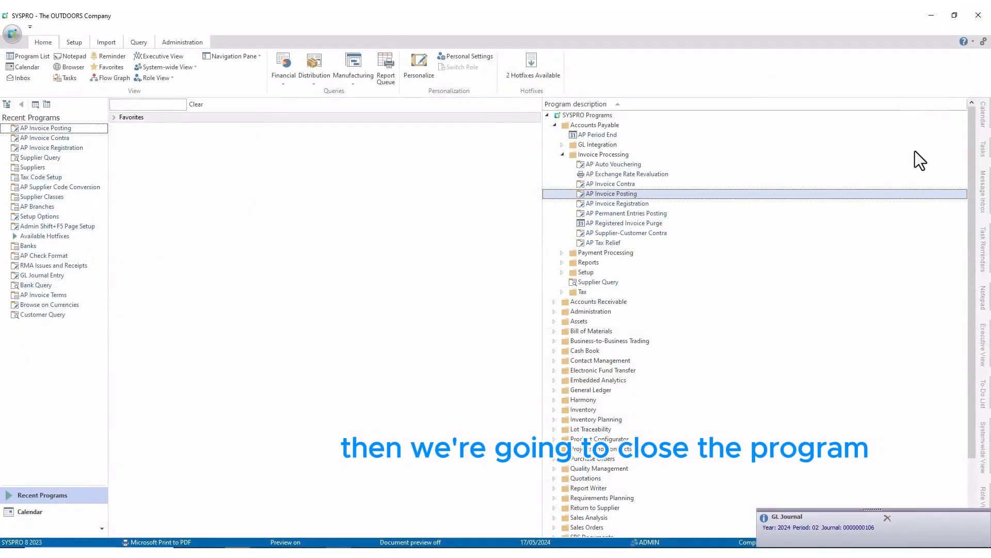